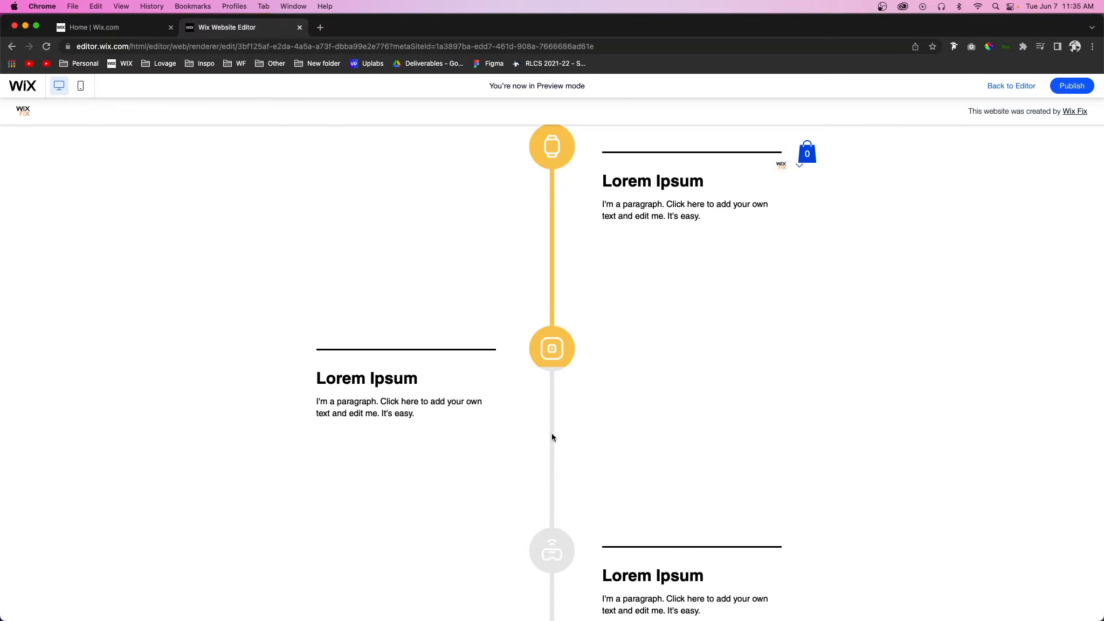
- Switch to Illustrator and examine the timeline icons artboard beside the yellow-and-gray artboard
click(836, 597)
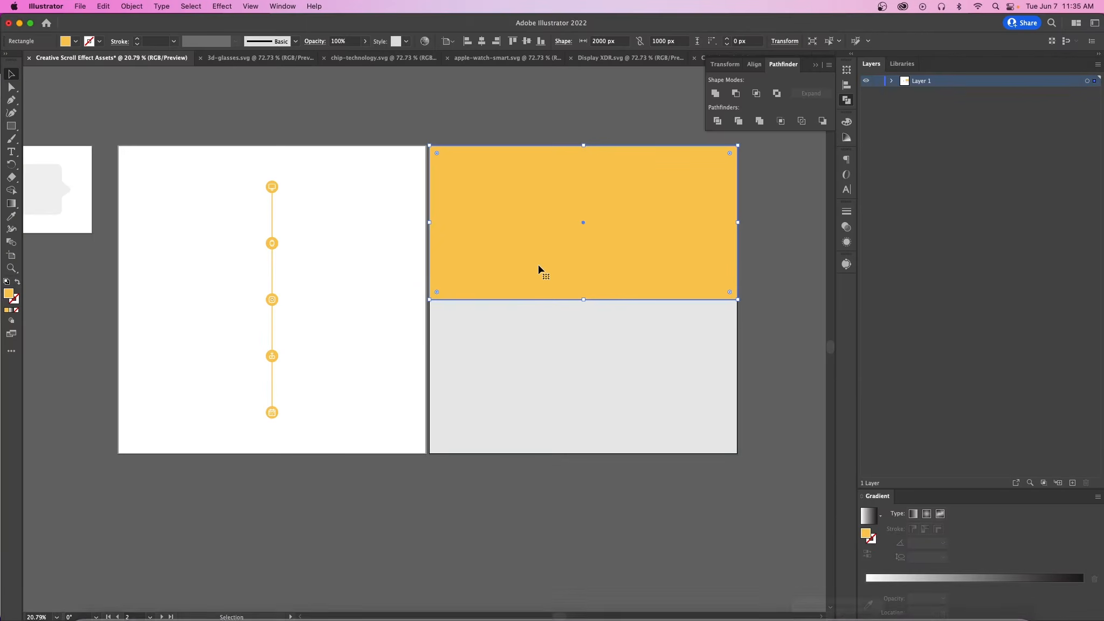
scroll(394, 252, left, 5)
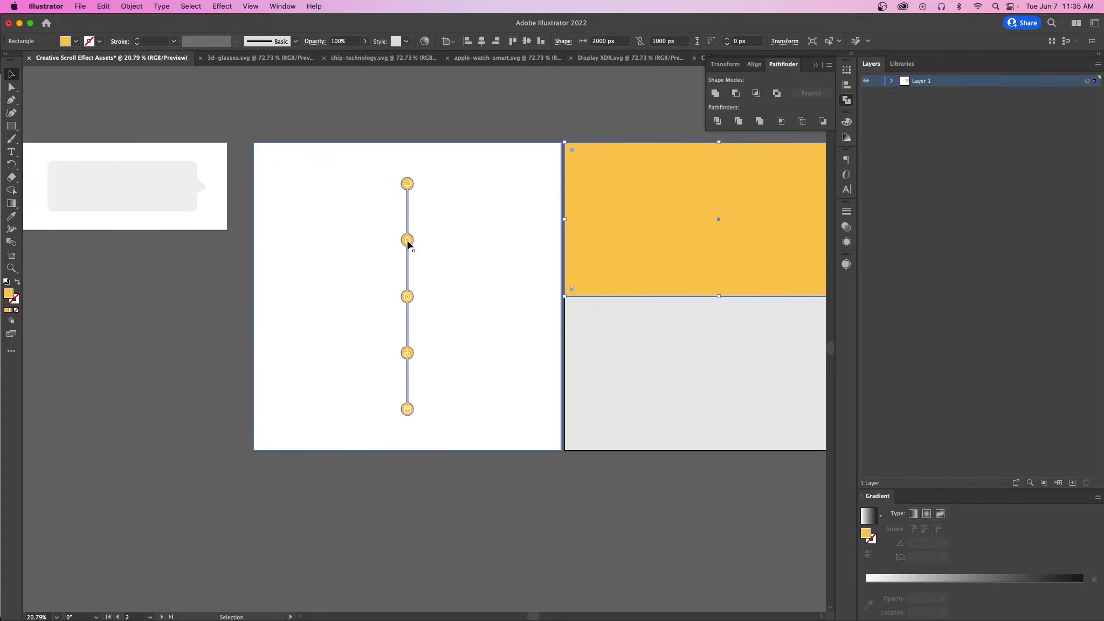
scroll(410, 239, up, 3)
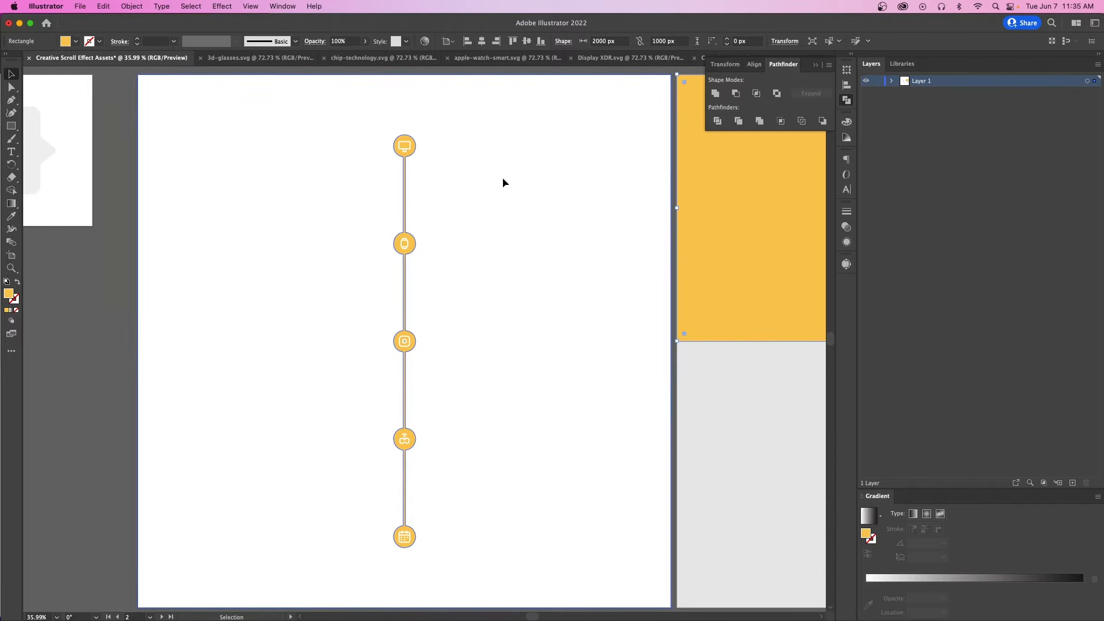
- Try shifting the white cutout path away from the yellow timeline icons, and undo the moves
drag(504, 182, 453, 182)
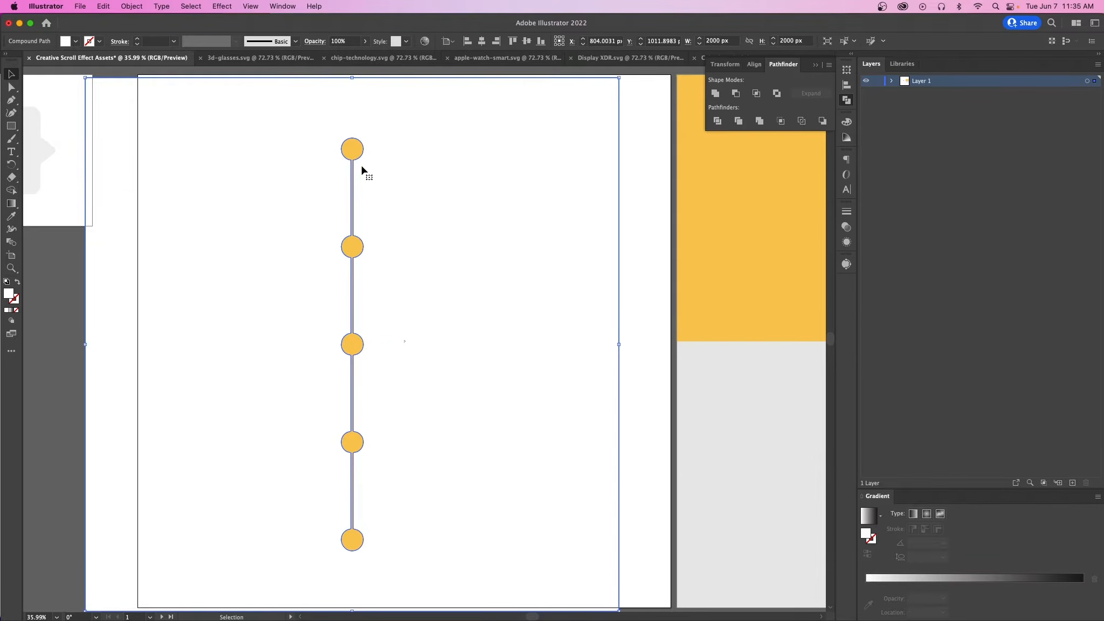
drag(417, 199, 471, 196)
key(super+z)
key(super+z)
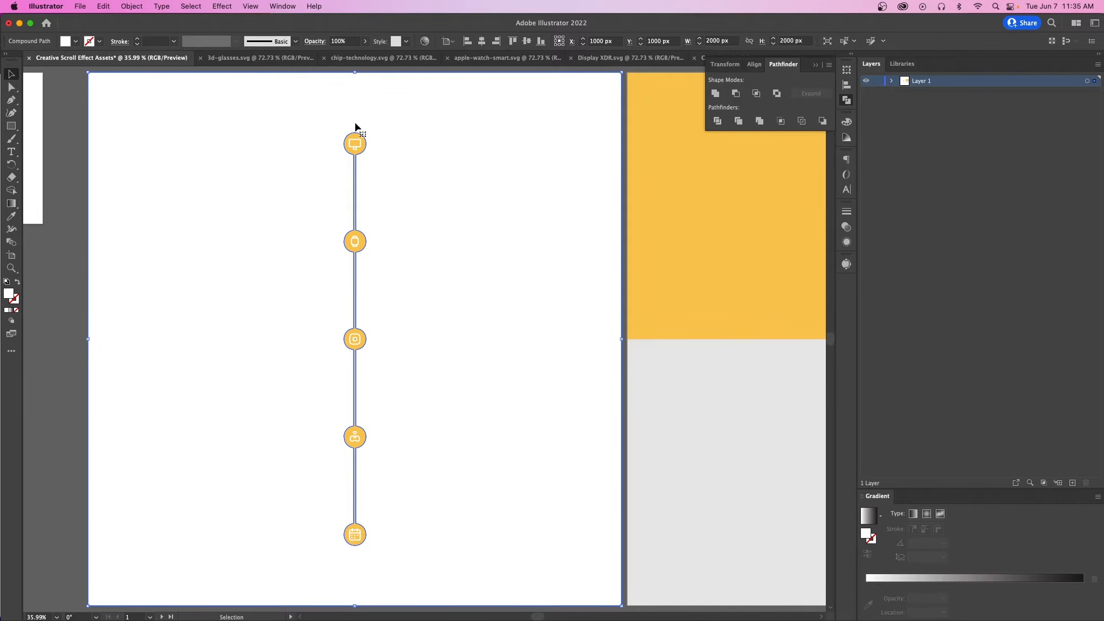
- Preview the exported Artboard 1.png from the Desktop folder in Finder
click(96, 591)
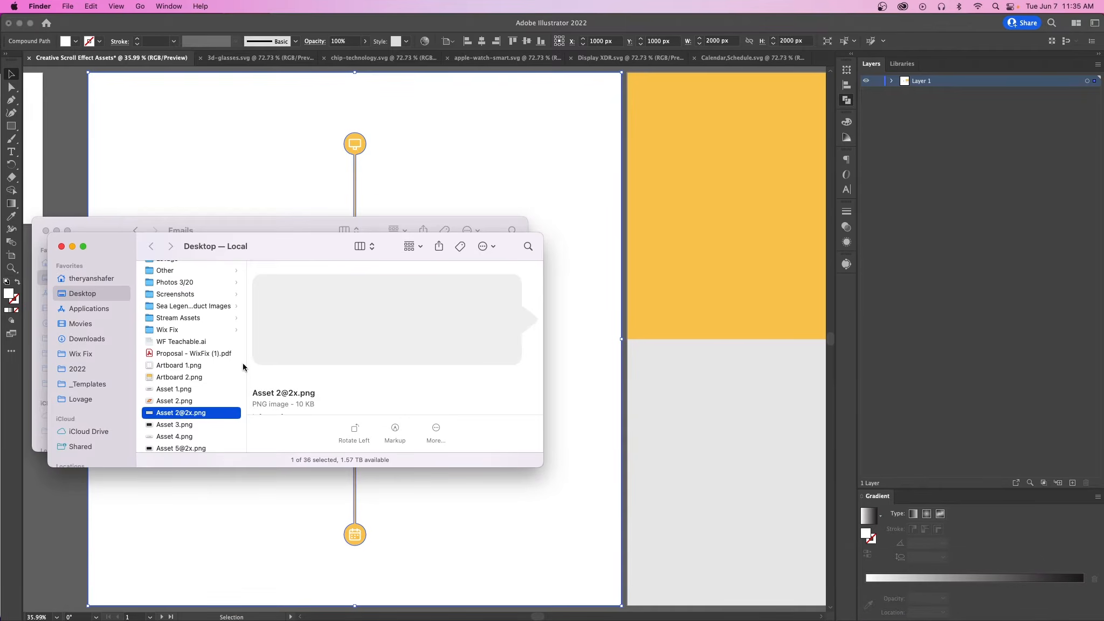
click(170, 405)
click(170, 367)
key(space)
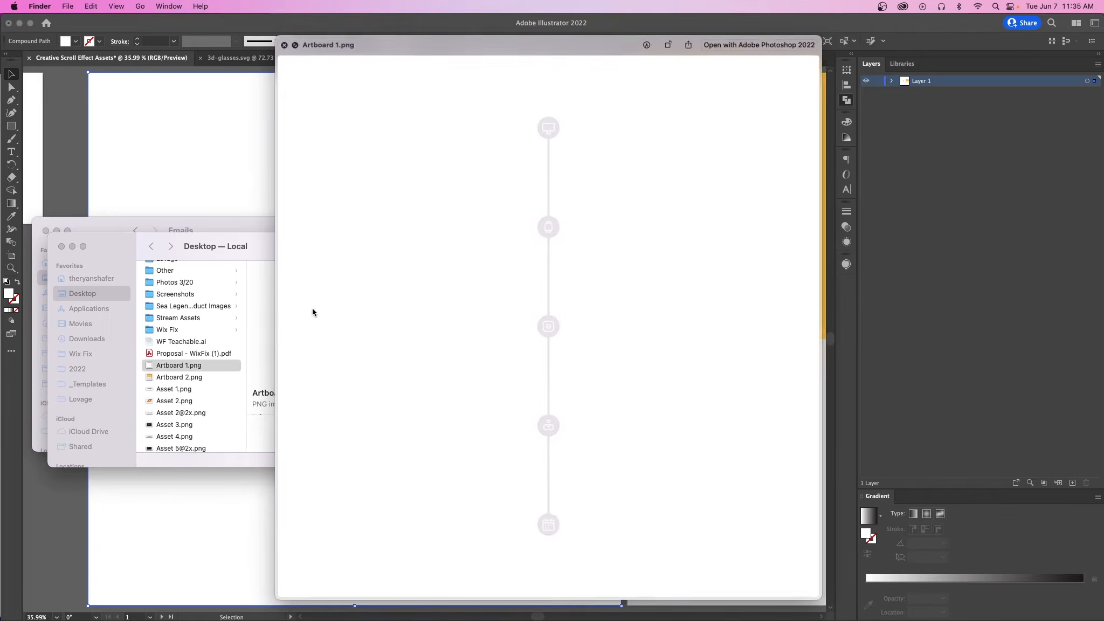
drag(517, 42, 431, 41)
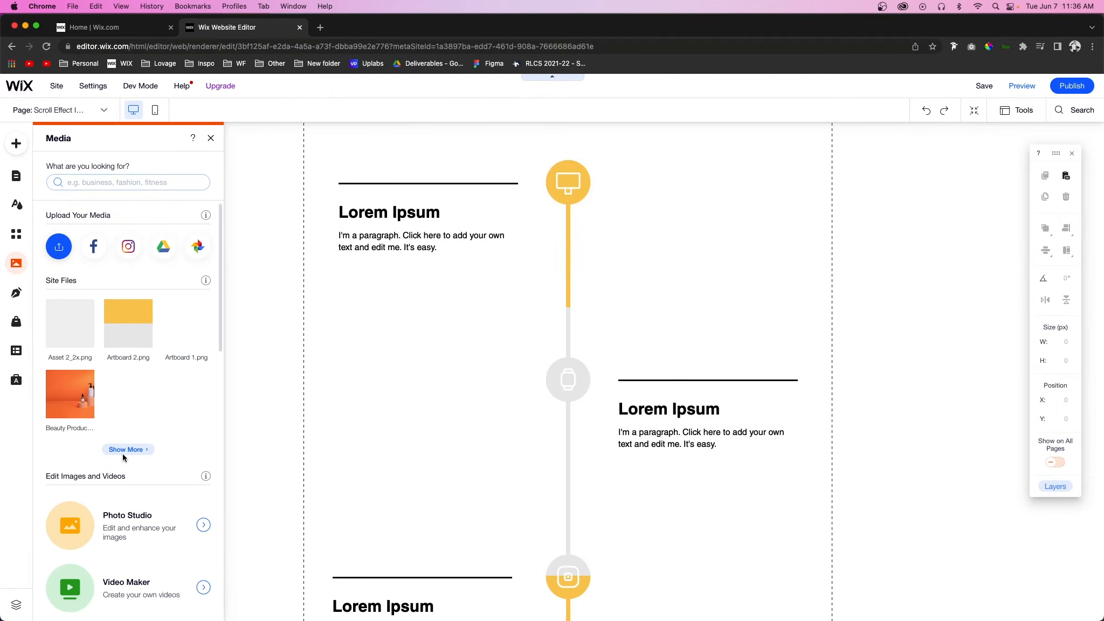
- Preview Artboard 1.png and Artboard 2.png among the Wix site files
click(124, 451)
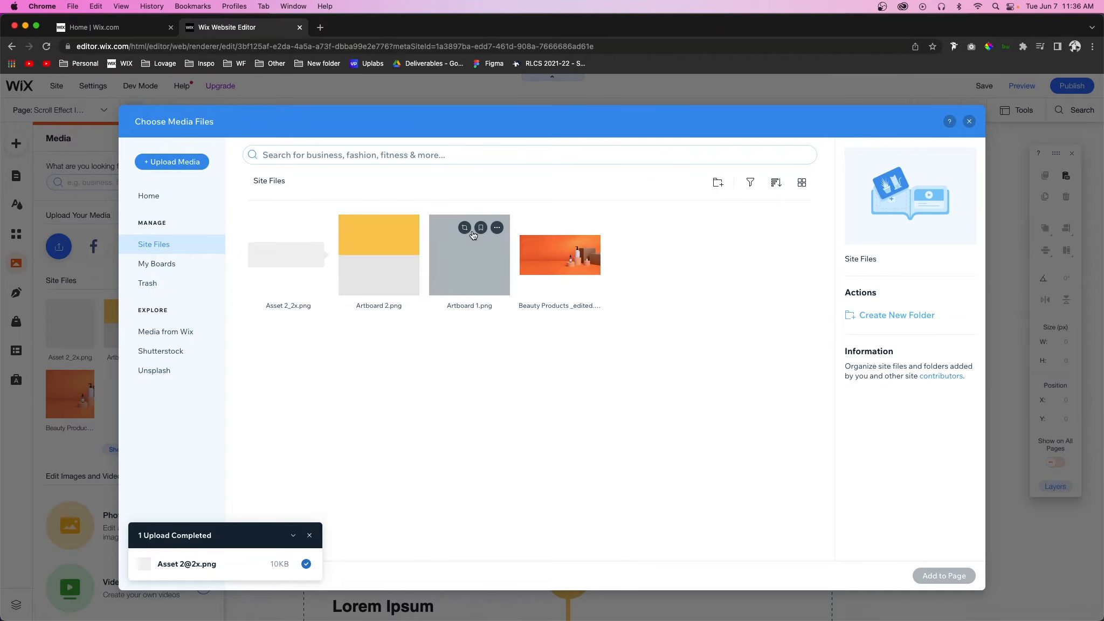
click(475, 248)
click(944, 161)
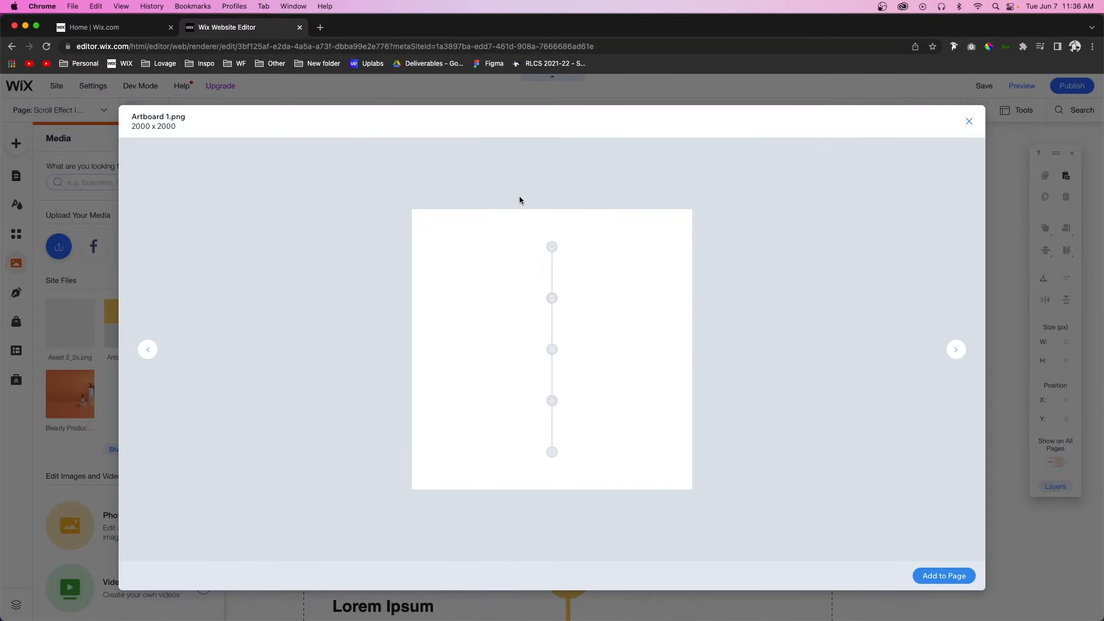
click(147, 350)
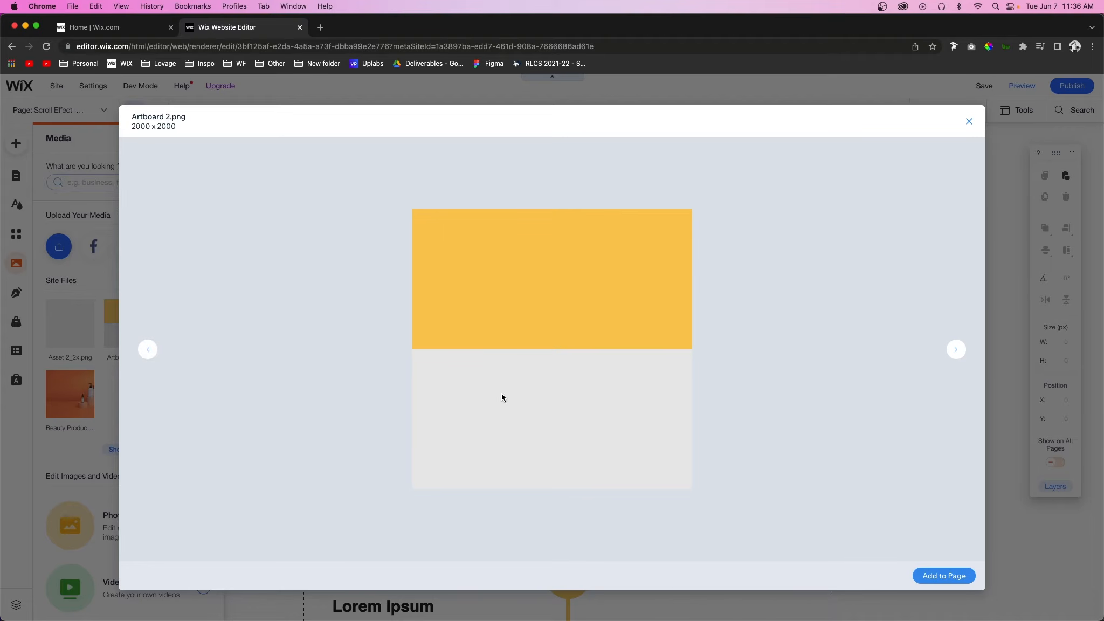
click(969, 122)
- Add a new blank page to the site
click(20, 172)
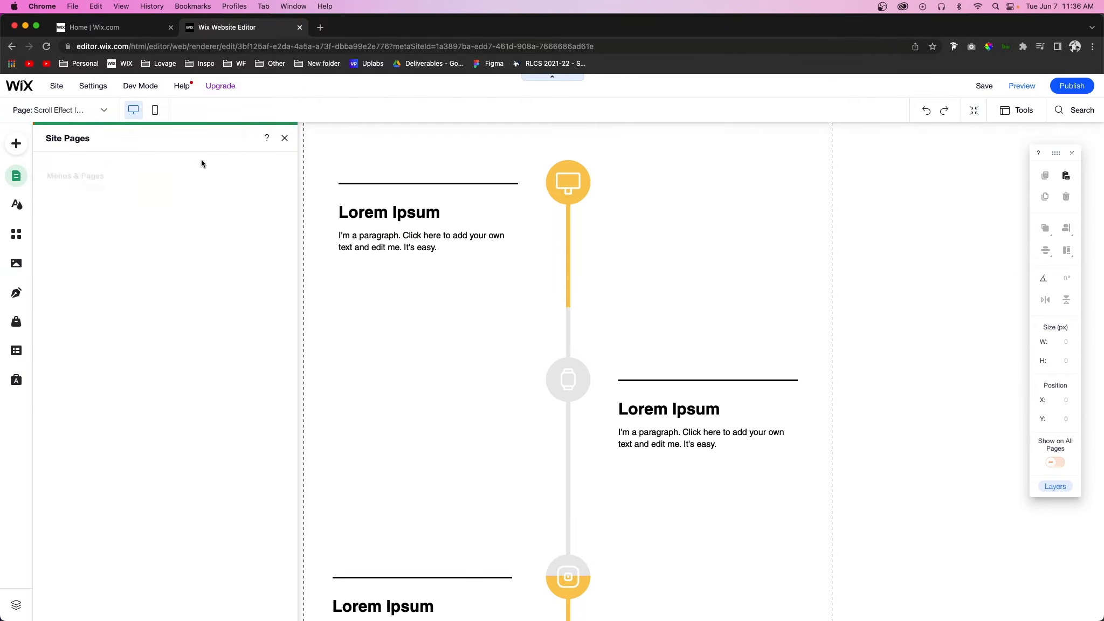
click(283, 167)
click(186, 163)
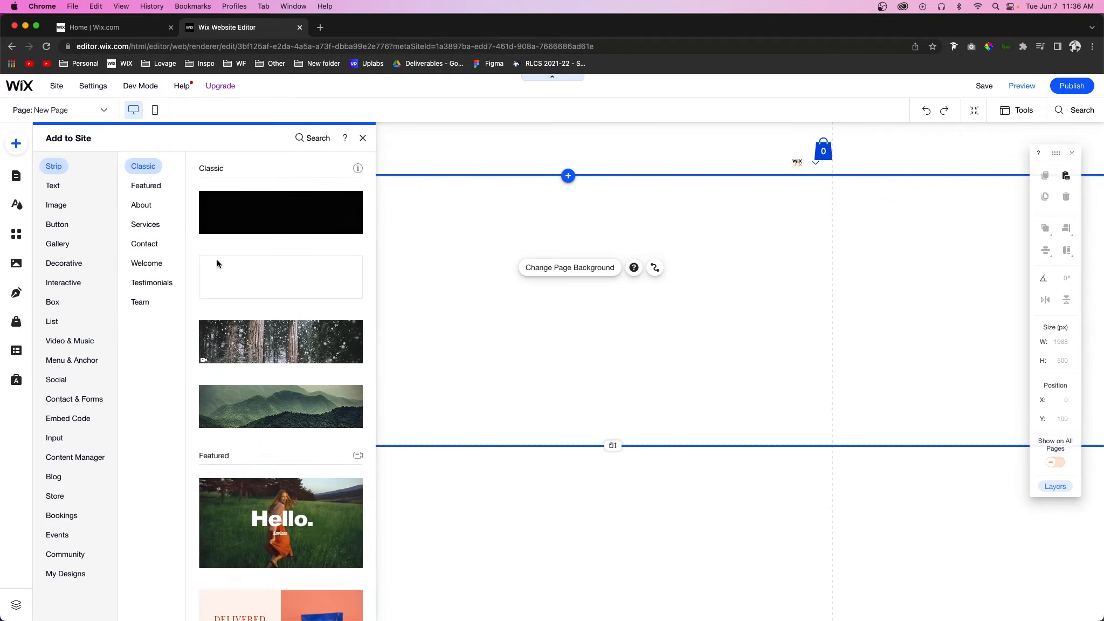
- Add a blank classic strip to the page and set its height to 1000 px
click(222, 290)
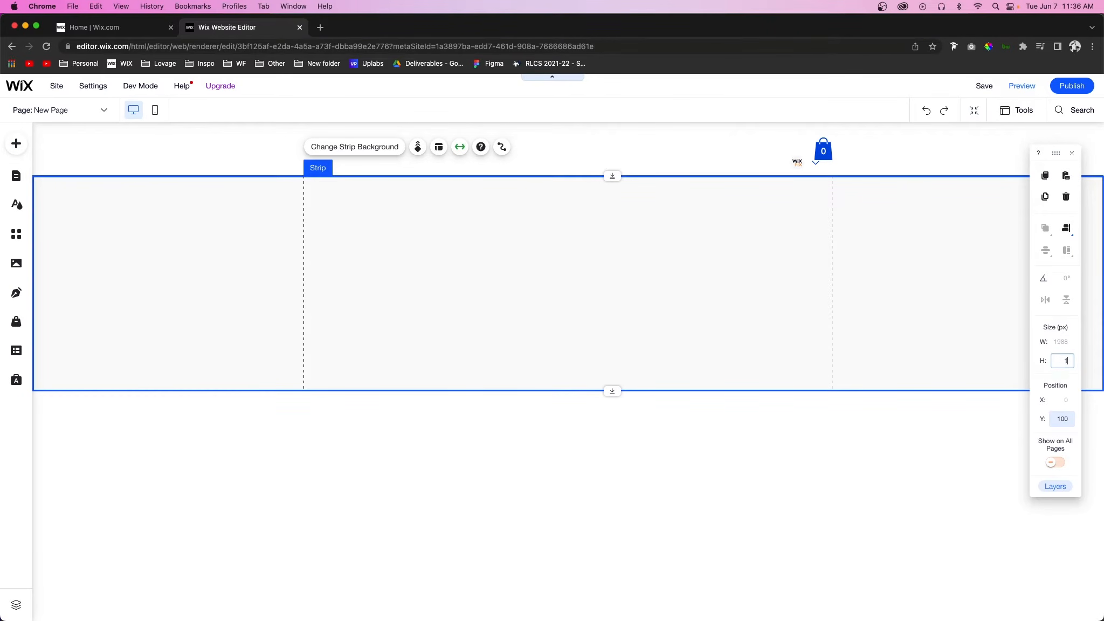
key(Return)
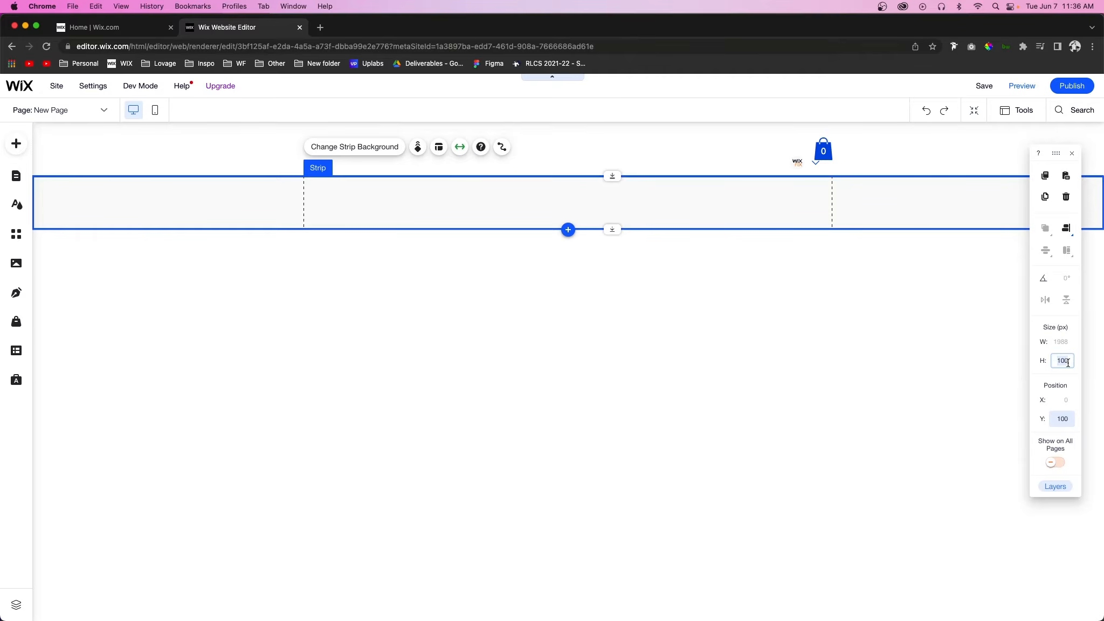
key(Return)
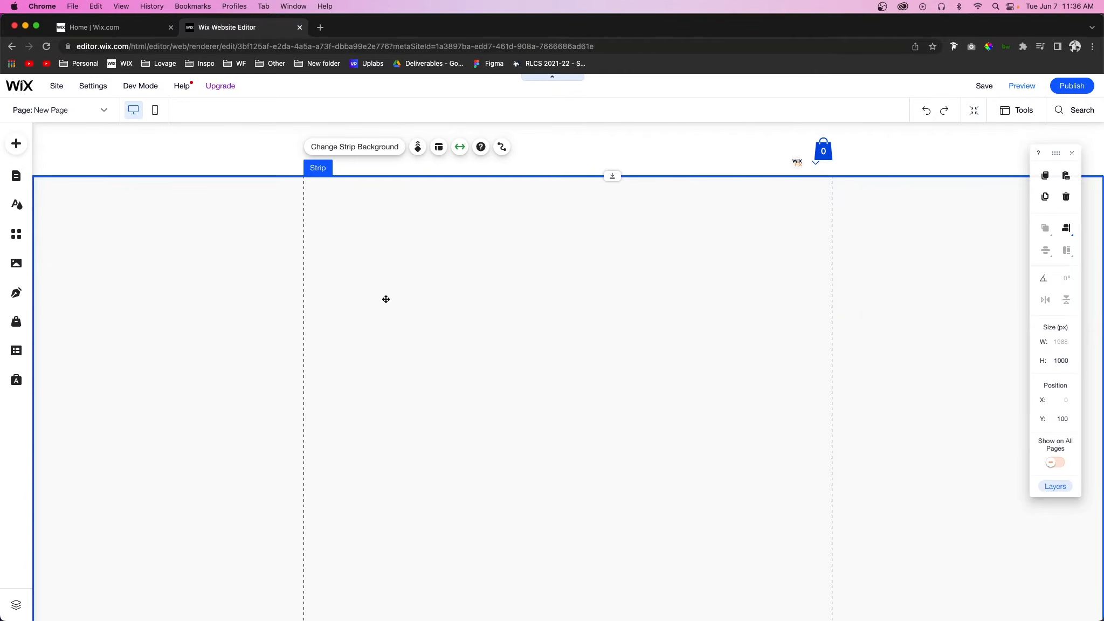
- Set the strip's background image to Artboard 2.png from the site files
click(333, 149)
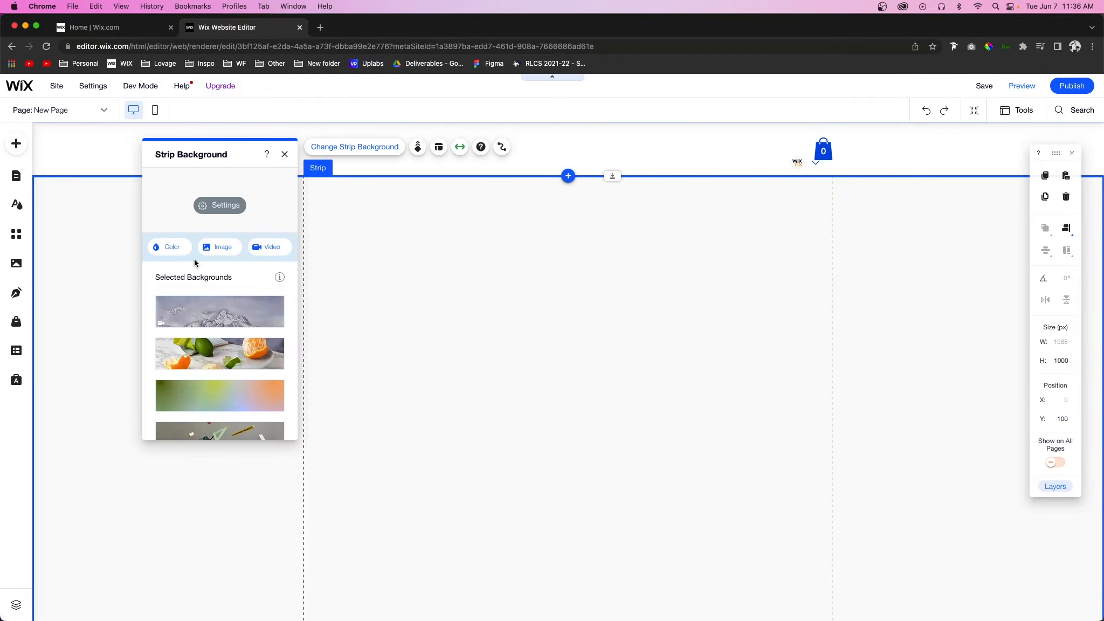
click(216, 250)
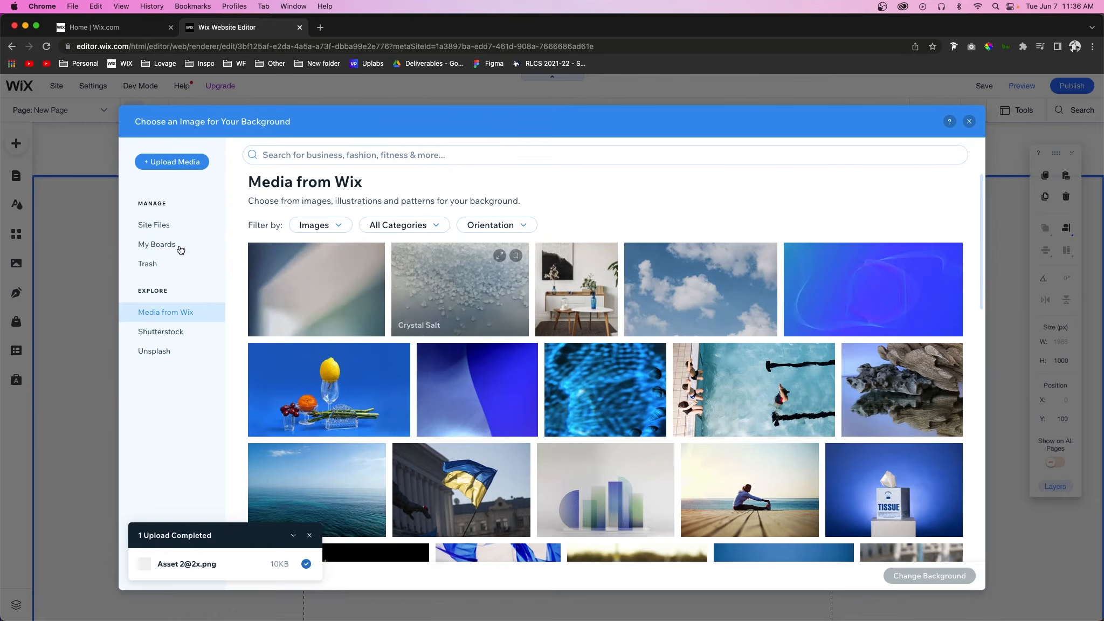
click(153, 225)
click(389, 263)
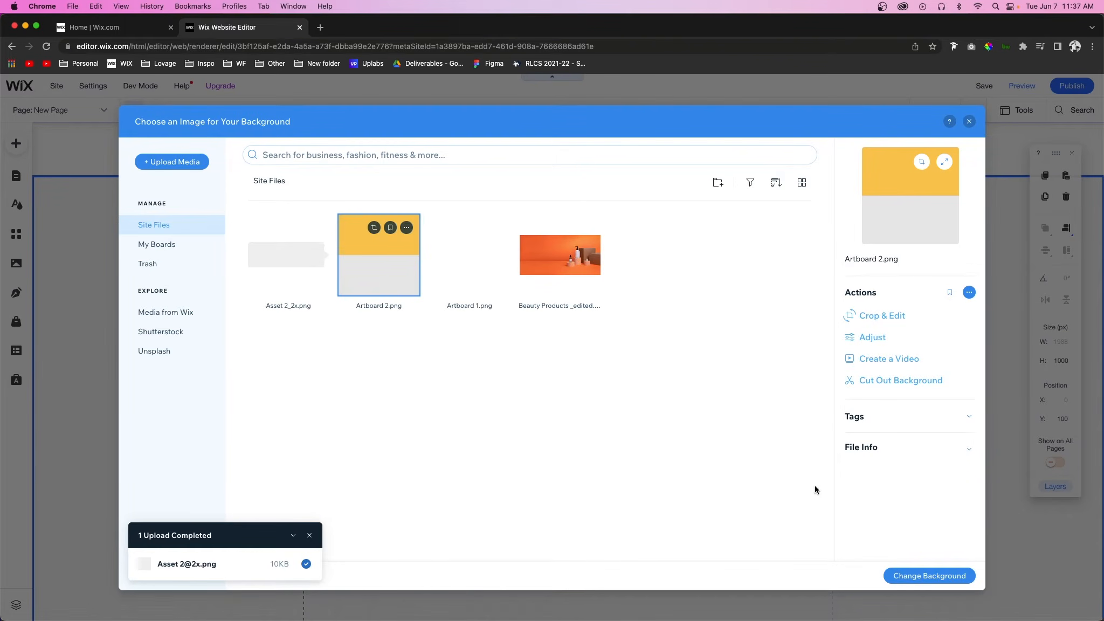
click(922, 576)
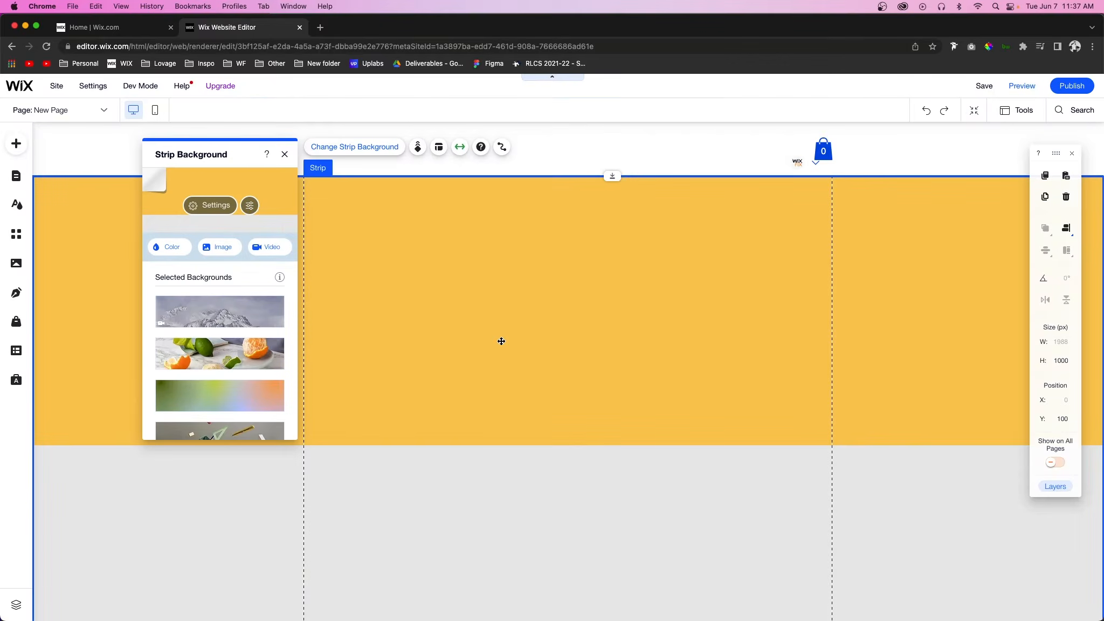
- Apply the Reveal background scroll effect to the yellow-and-gray strip
click(418, 154)
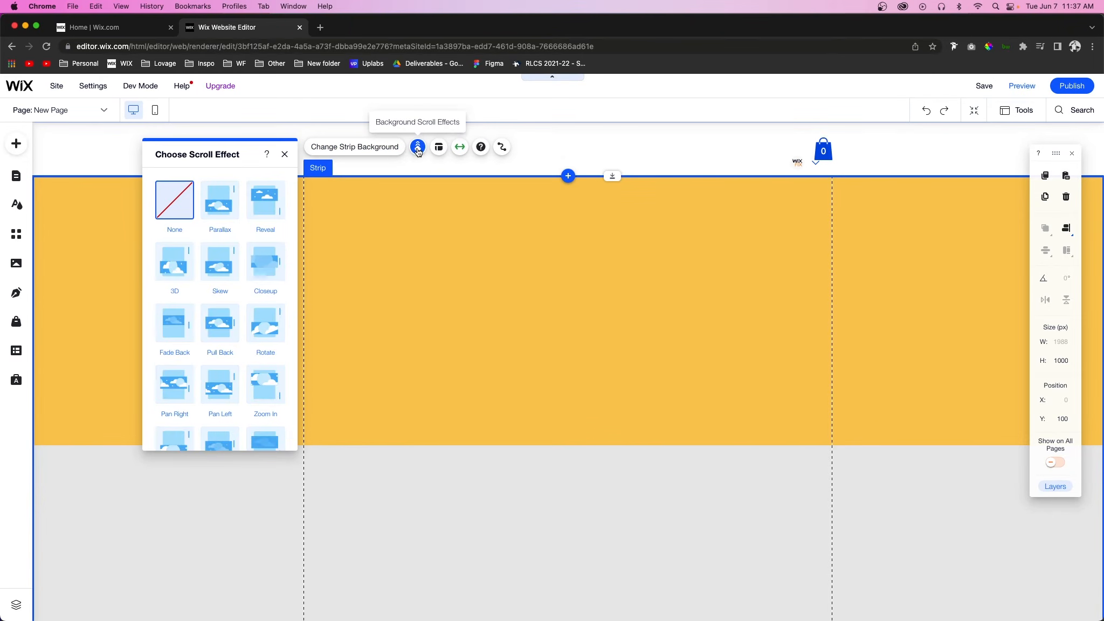
click(265, 200)
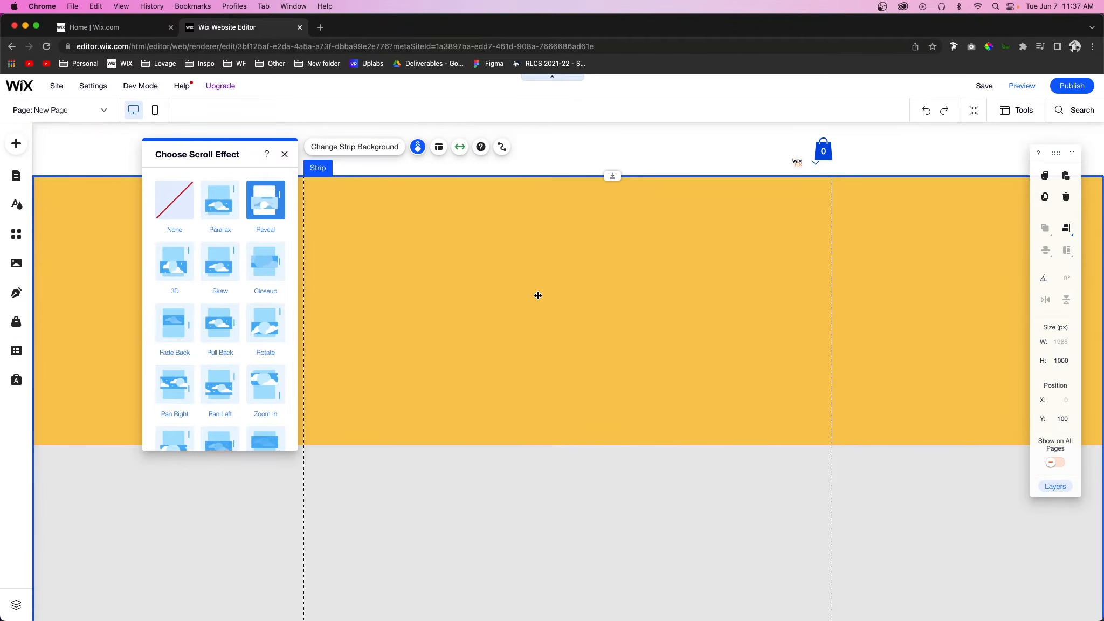
click(435, 304)
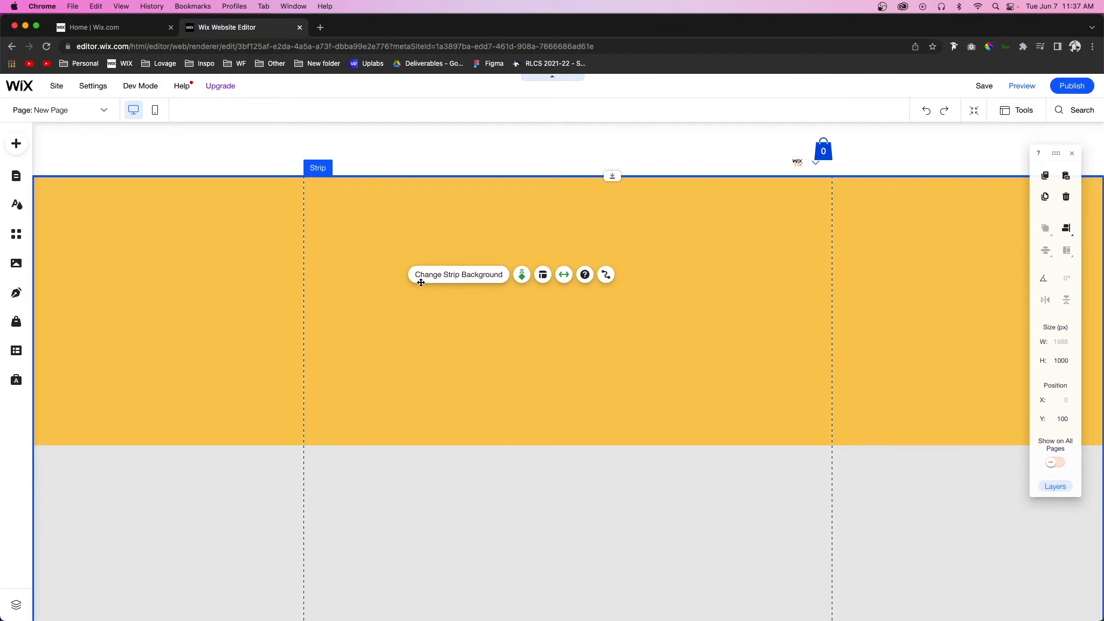
- Copy and paste the yellow-and-gray strip, placing the copy directly beneath the original at Y 1100
right_click(457, 204)
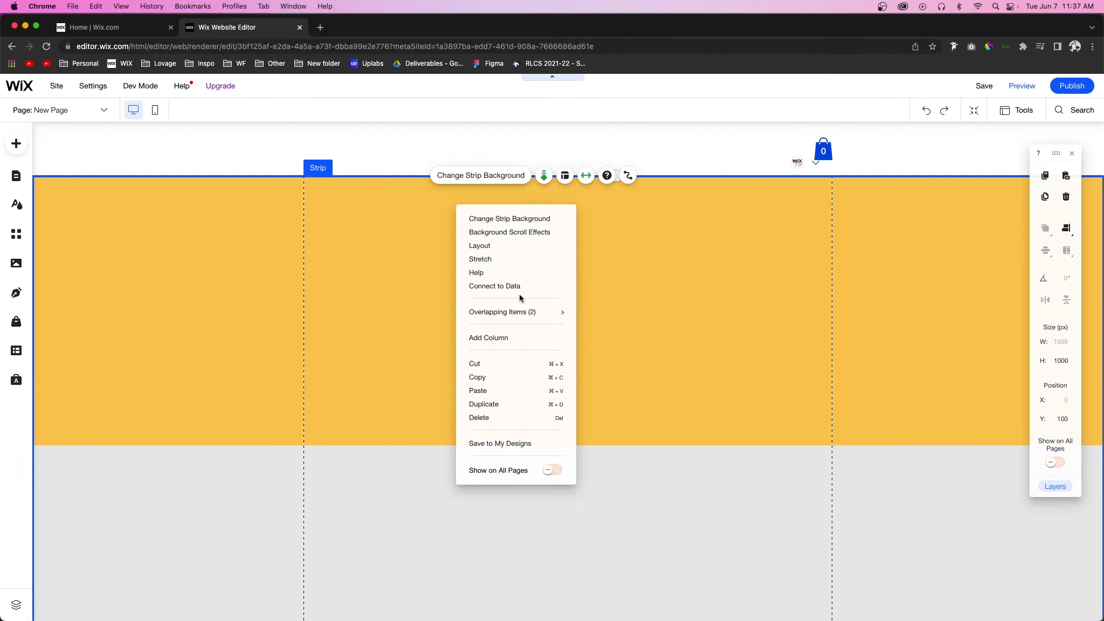
click(494, 379)
right_click(418, 334)
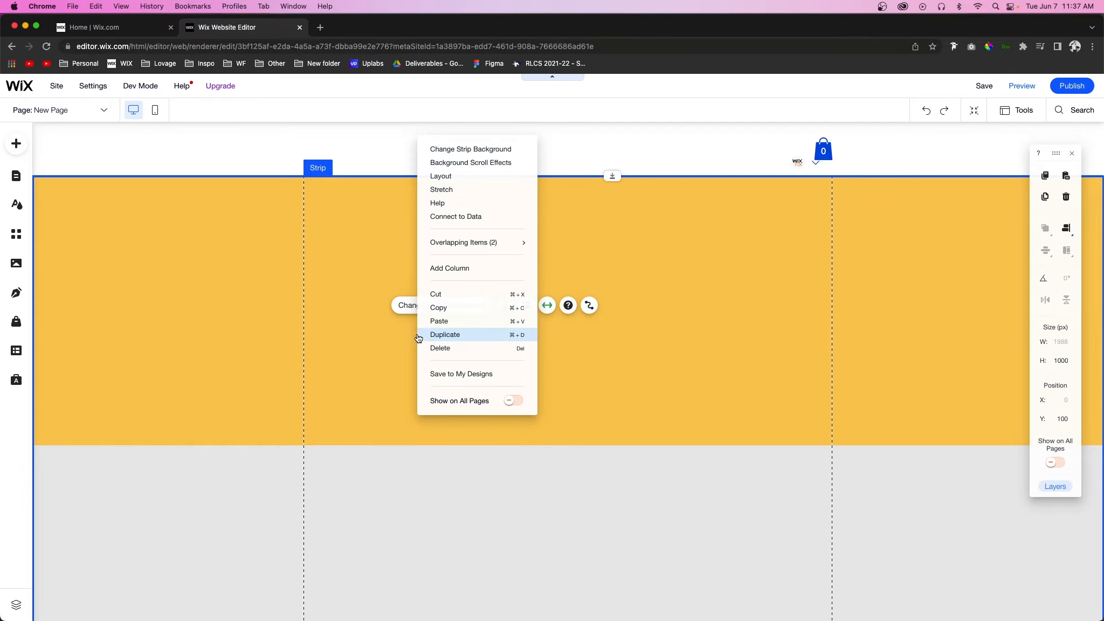
click(443, 322)
scroll(324, 286, down, 5)
drag(345, 146, 355, 483)
drag(358, 345, 359, 393)
scroll(504, 292, up, 7)
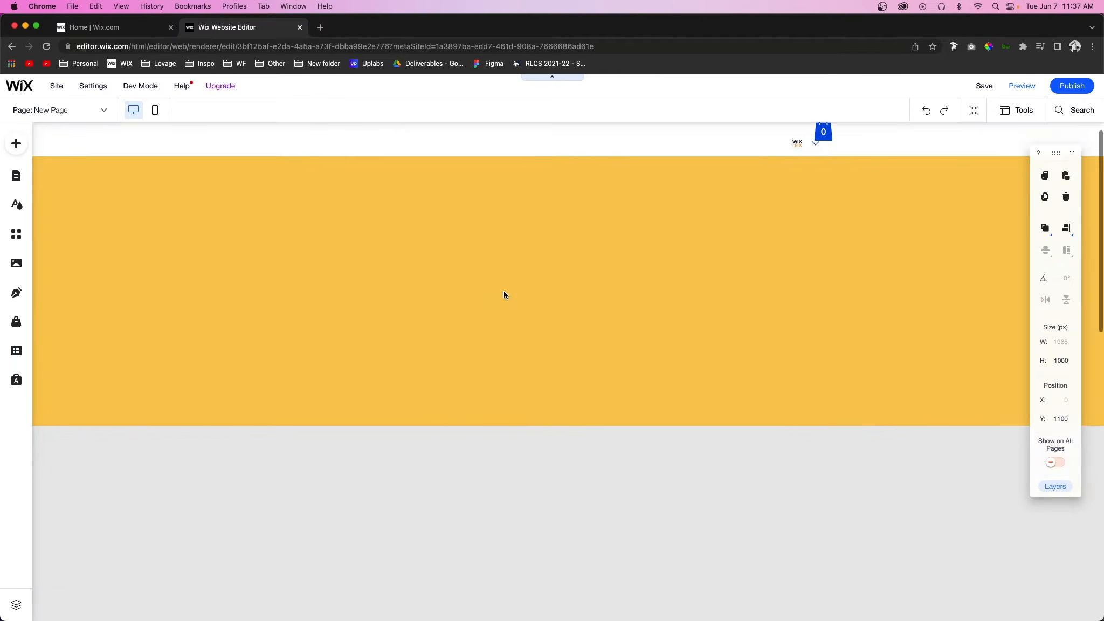
- Add a blank classic strip below the second yellow-and-gray strip and set its height to 2000 px
scroll(504, 292, down, 12)
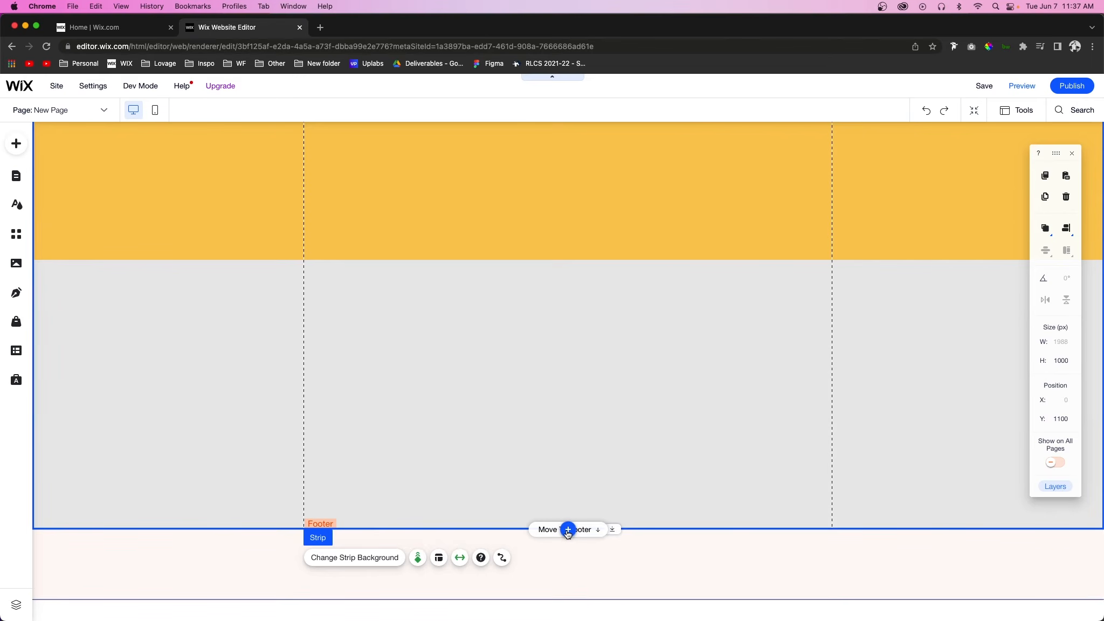
click(567, 530)
click(233, 279)
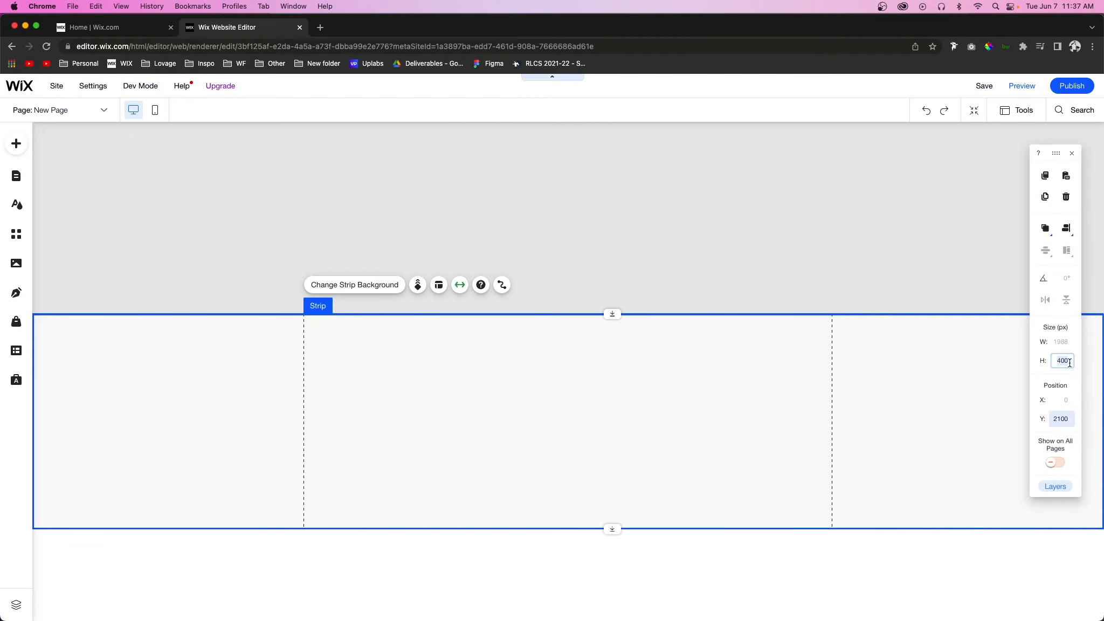
key(Return)
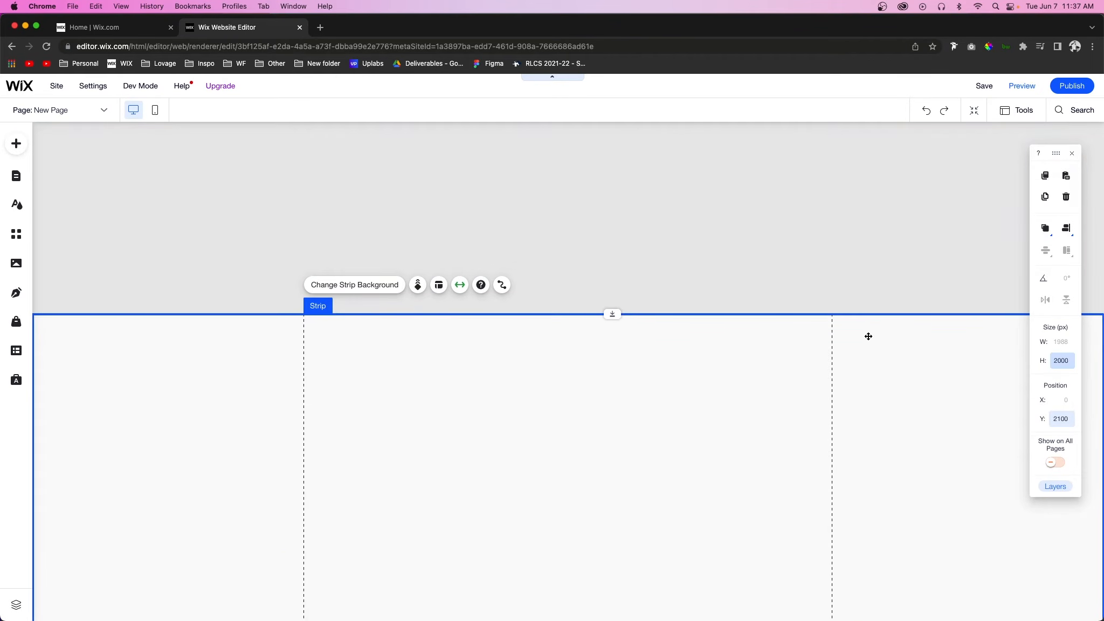
- Set the 2000 px strip's background image to Artboard 1.png from the site files
click(345, 286)
click(211, 389)
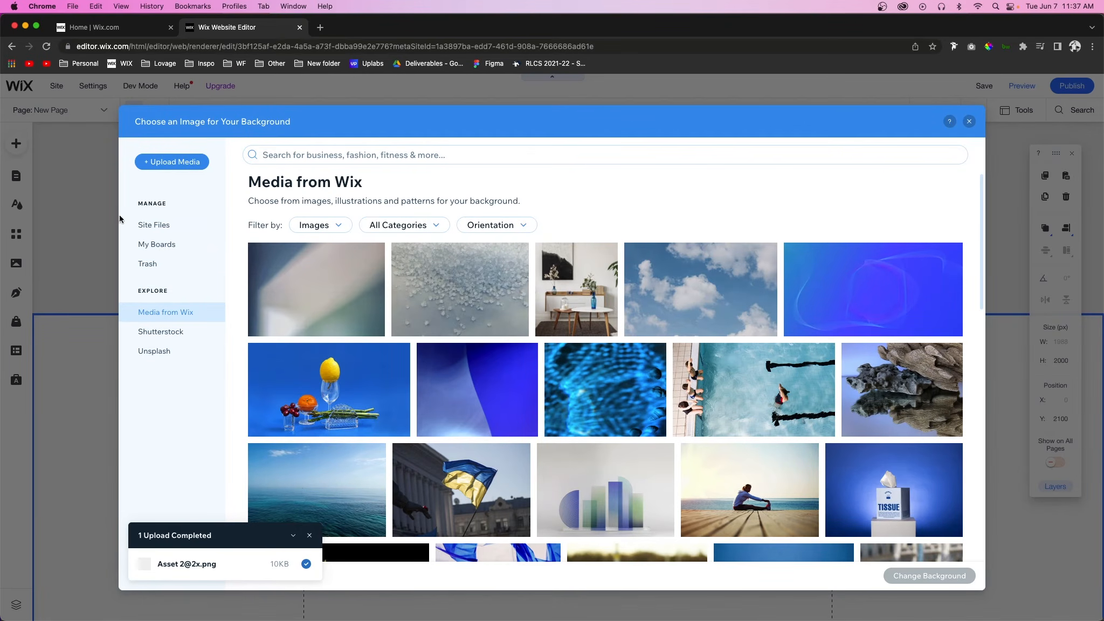
click(154, 225)
click(469, 259)
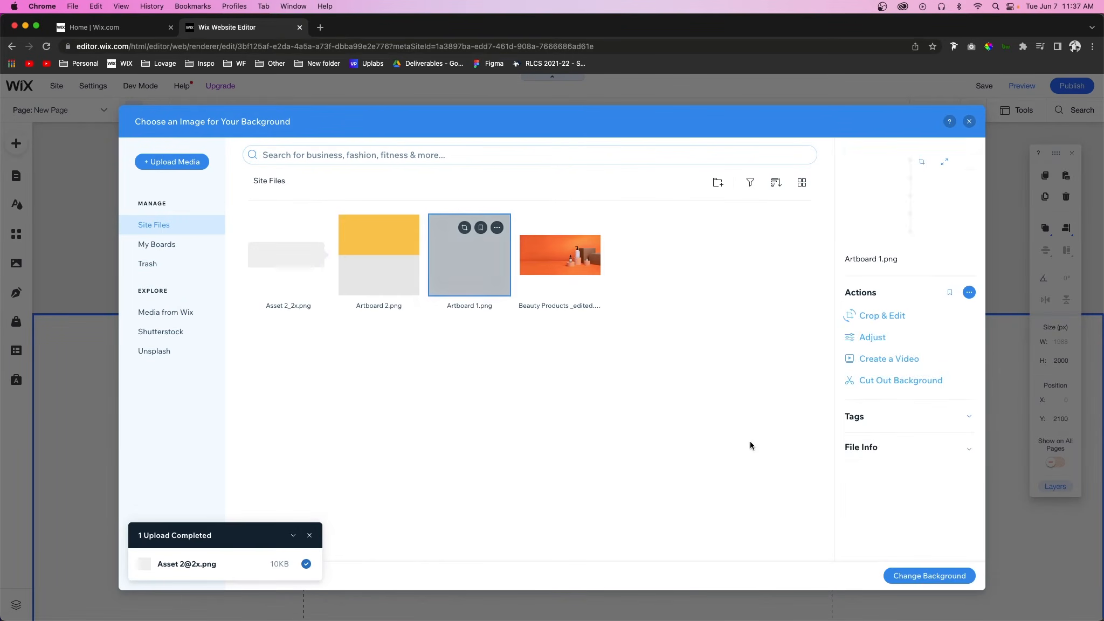
click(944, 576)
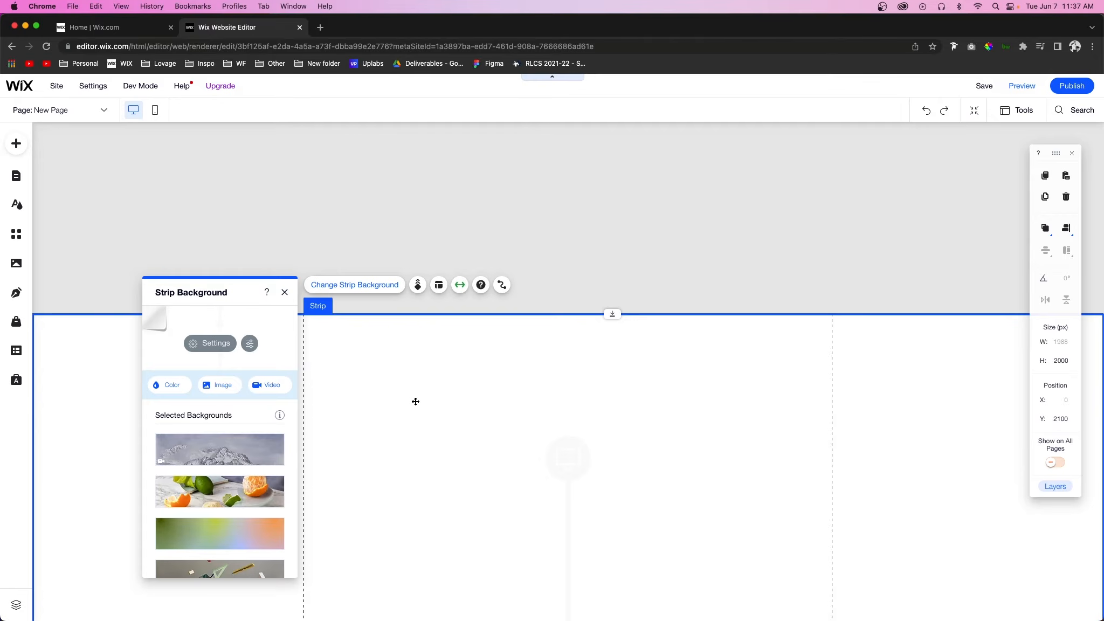
- Set the opacity of the color behind the Artboard 1.png background image to 0%
click(218, 347)
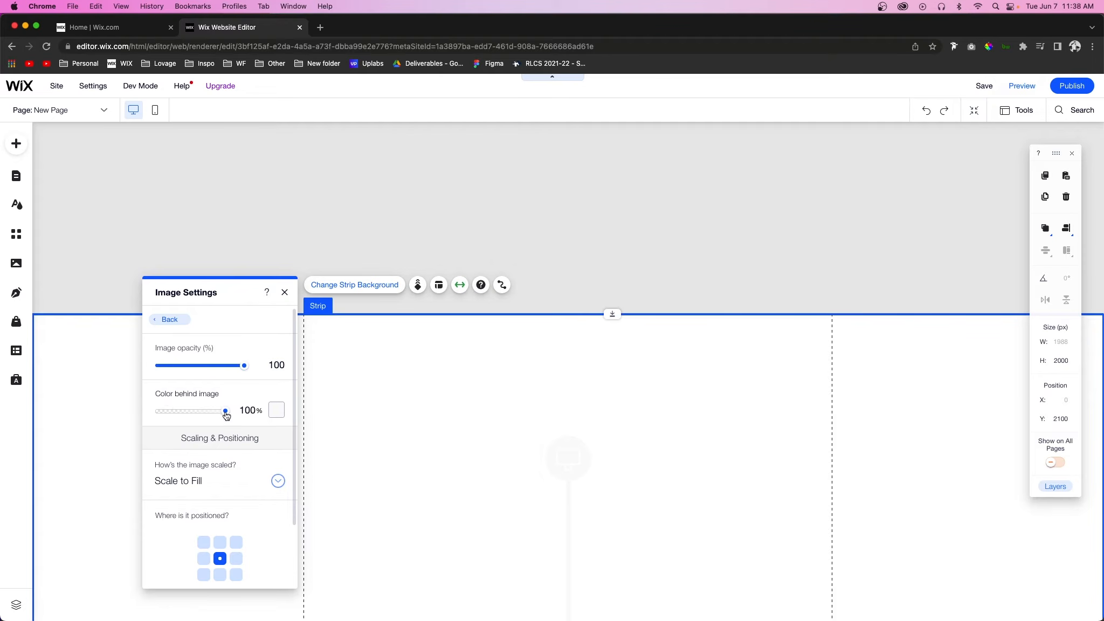
drag(150, 415, 114, 412)
click(474, 399)
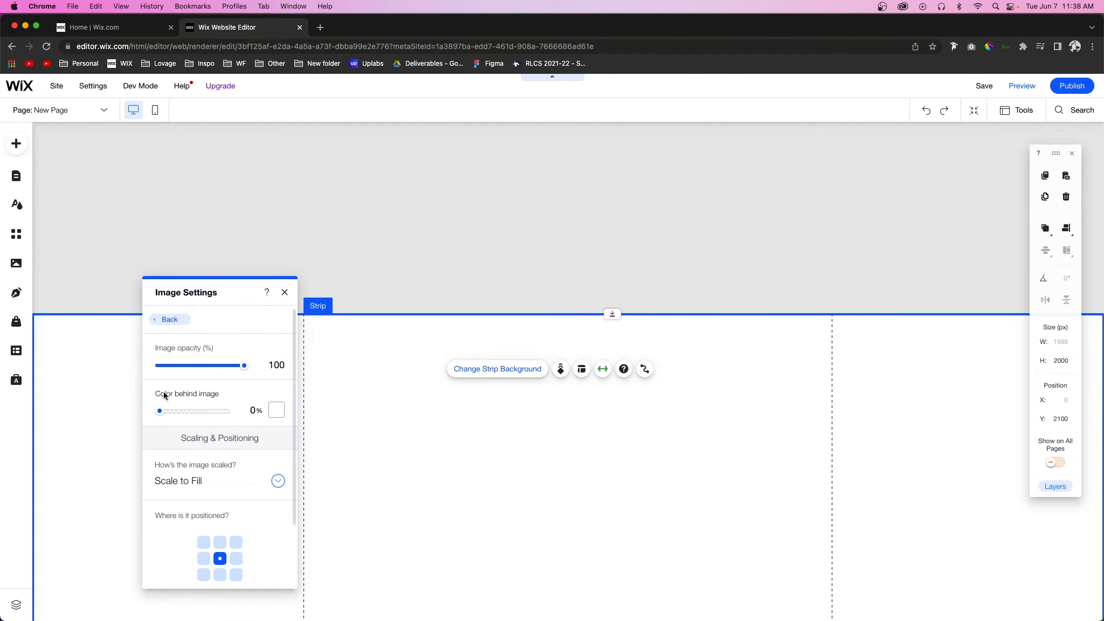
- Move the 2000 px timeline image strip up over the two yellow-and-gray strips, to Y 96 just below the header
drag(426, 477, 421, 257)
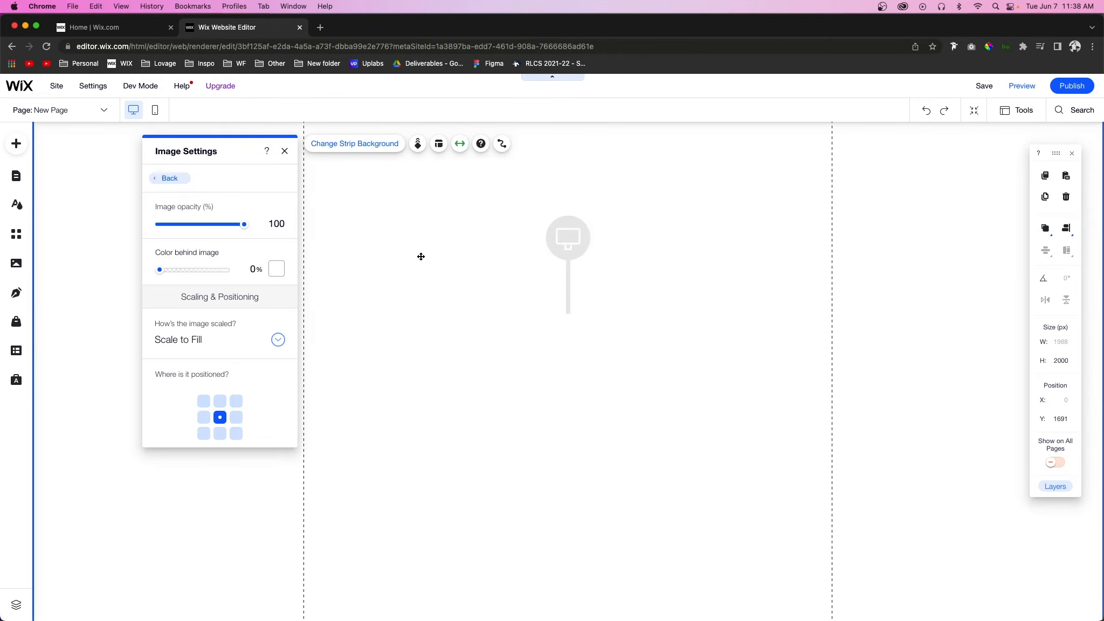
scroll(476, 412, up, 5)
drag(607, 463, 610, 266)
scroll(609, 352, up, 5)
drag(591, 427, 603, 185)
scroll(603, 185, up, 4)
drag(584, 399, 586, 228)
scroll(586, 227, up, 3)
drag(565, 377, 572, 226)
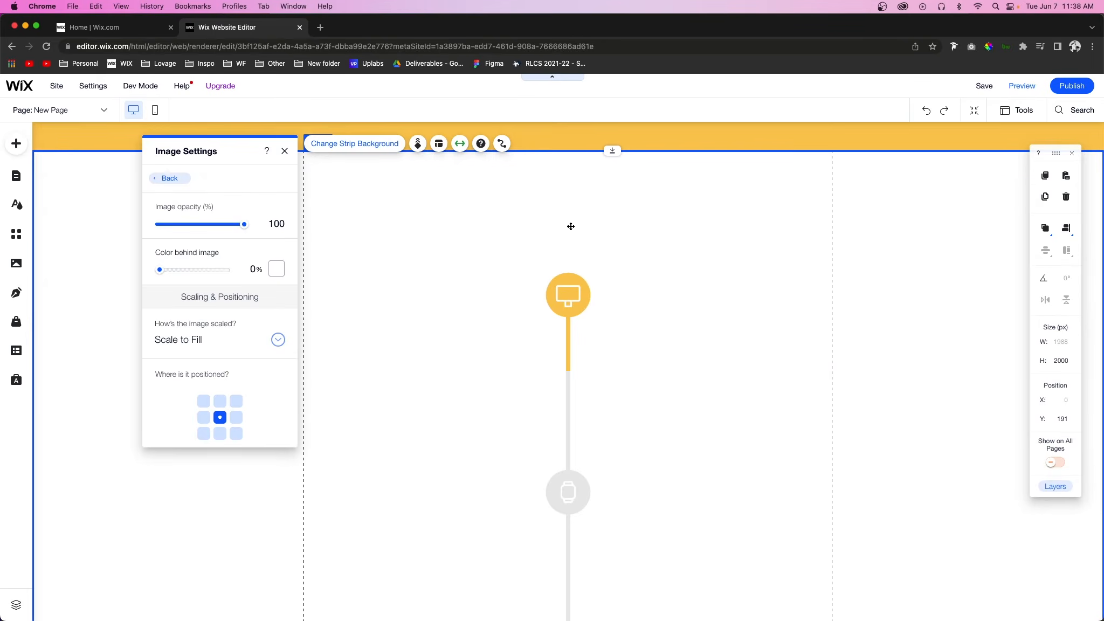
scroll(572, 227, up, 2)
drag(571, 296, 572, 261)
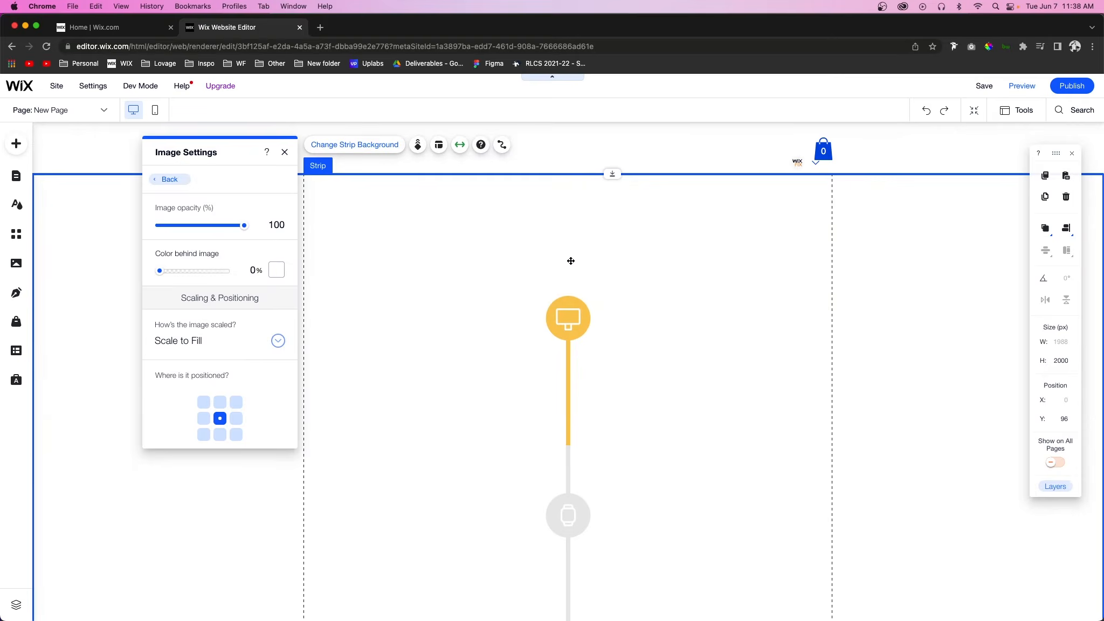
scroll(765, 268, down, 3)
scroll(765, 268, up, 3)
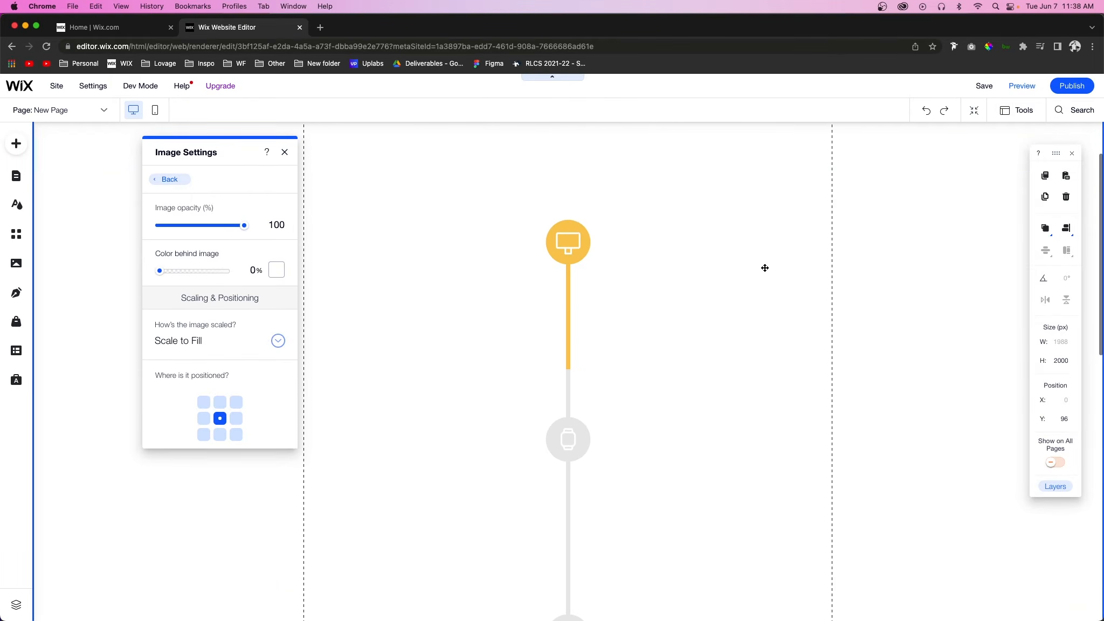
- Preview the page, scroll down and back up to check the timeline fill effect, and return to the editor
click(1021, 86)
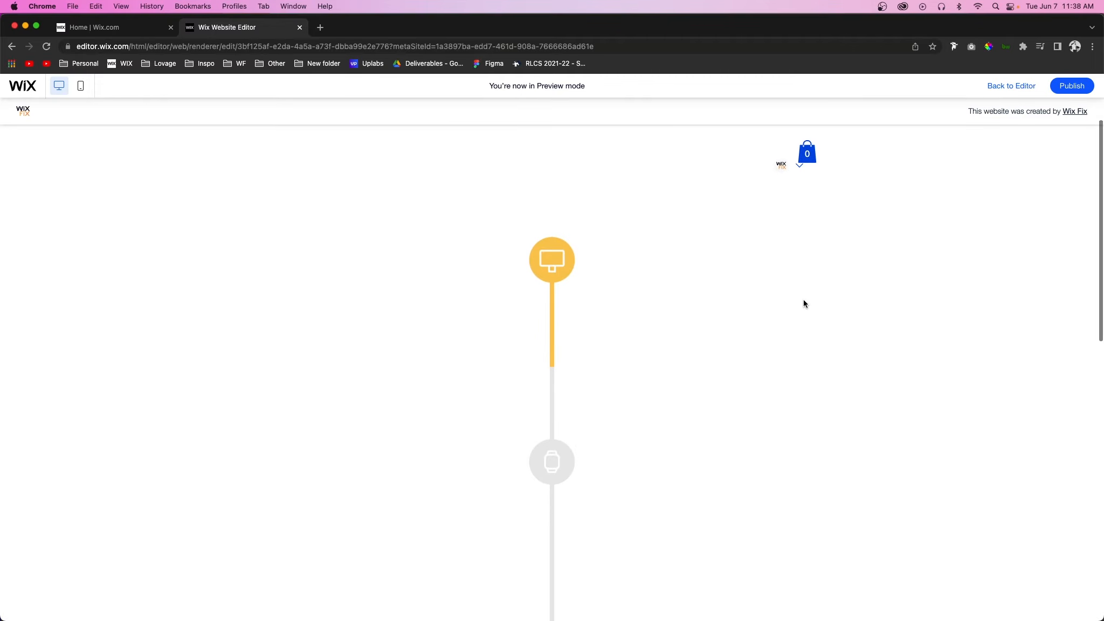
scroll(804, 301, down, 10)
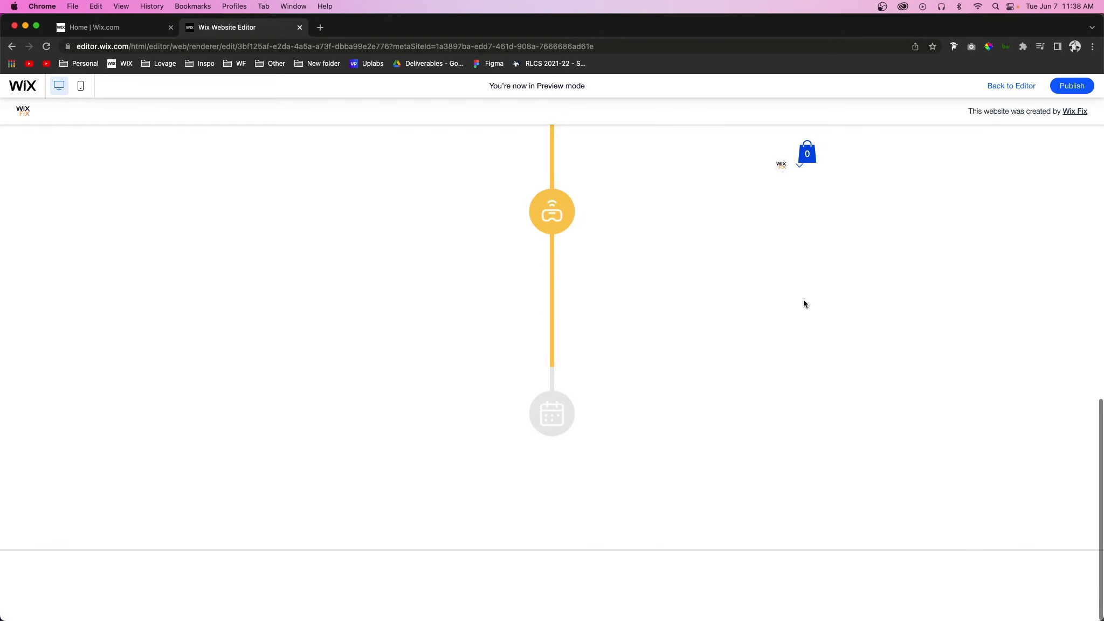
scroll(804, 304, up, 13)
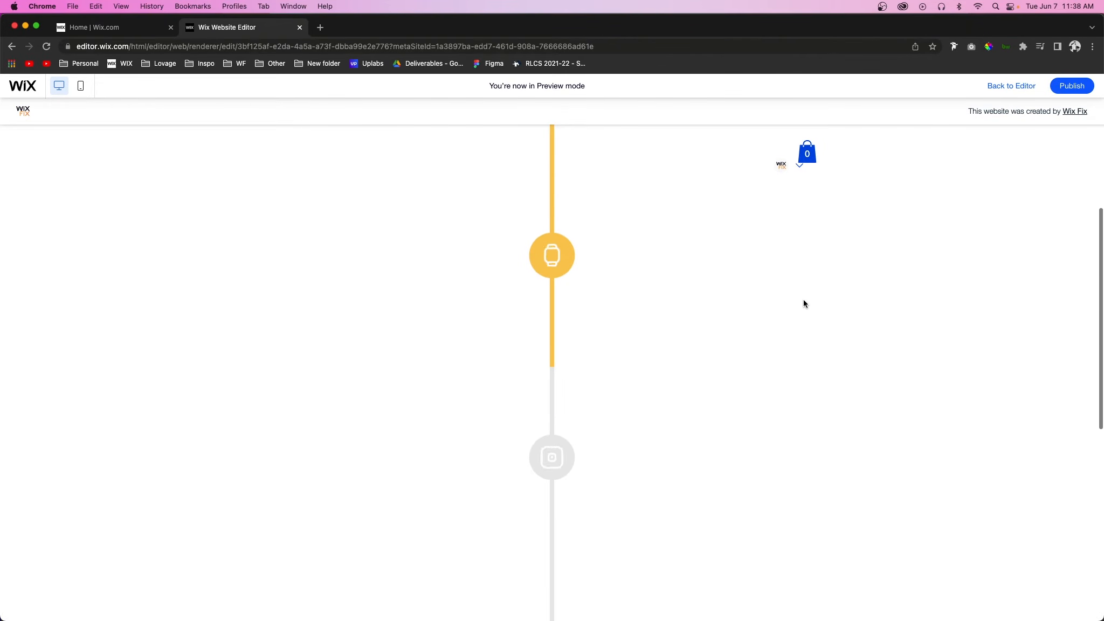
click(1019, 87)
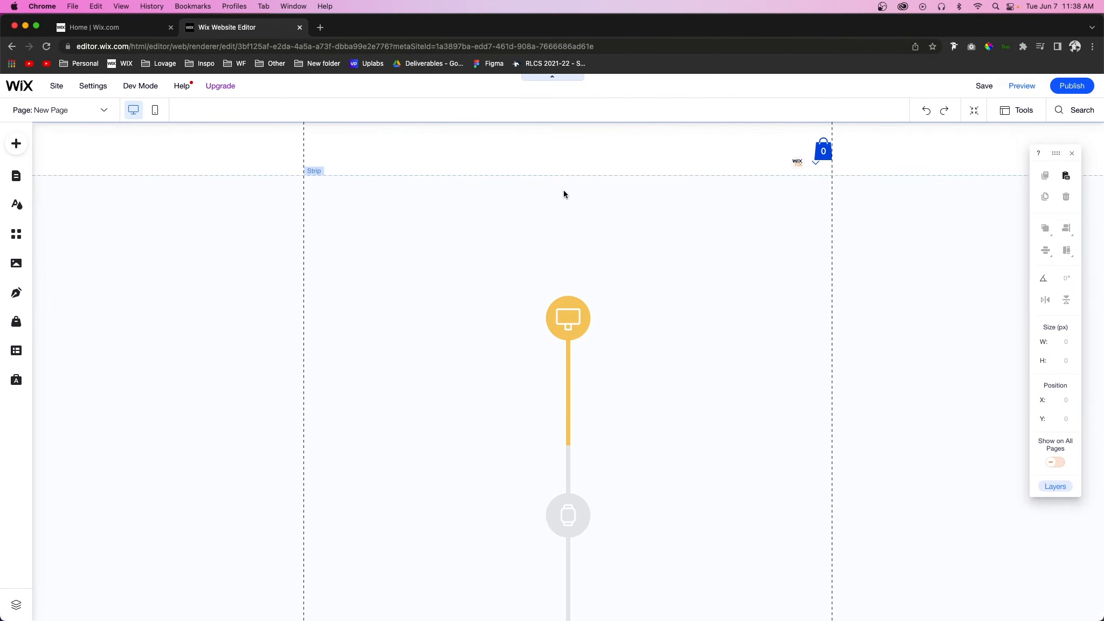
- Add the featured "Hello." strip at Y 96, between the header and the timeline strips
click(562, 191)
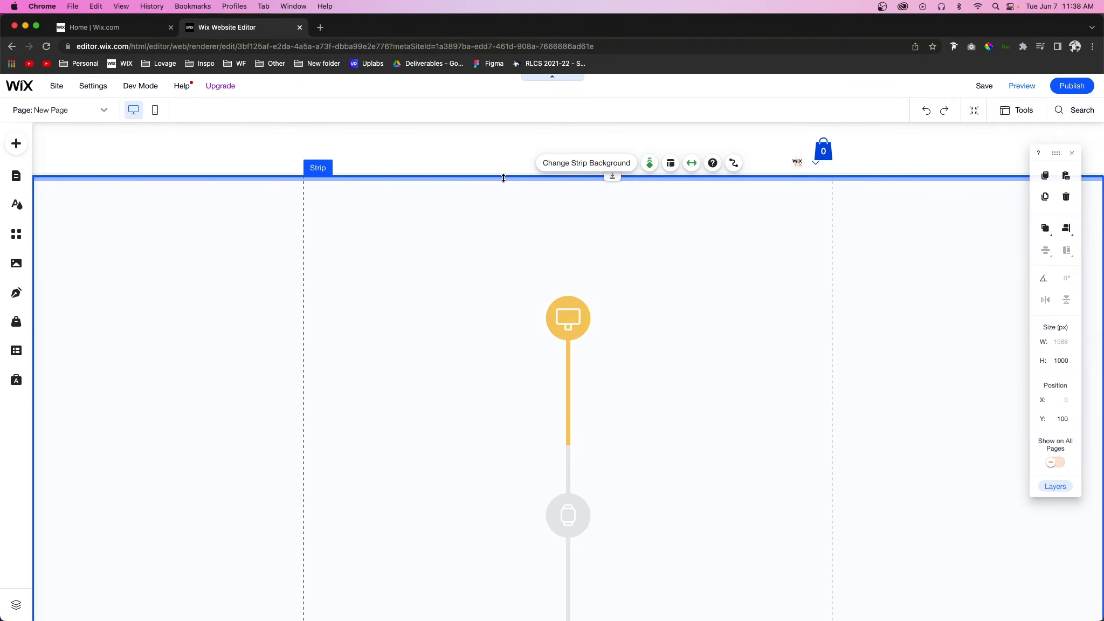
click(557, 173)
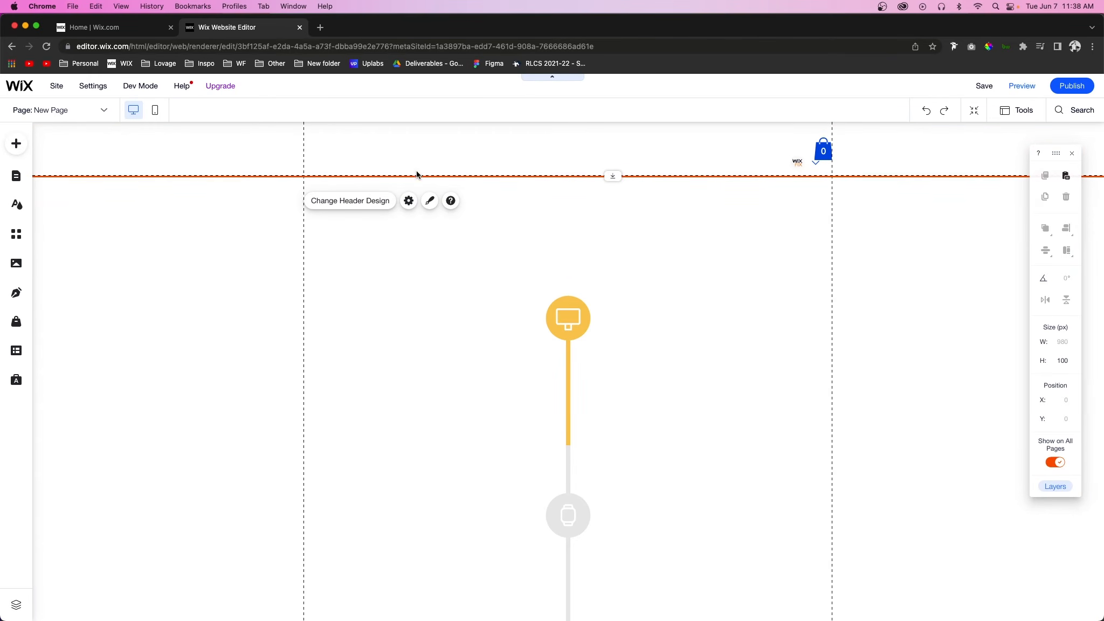
click(15, 146)
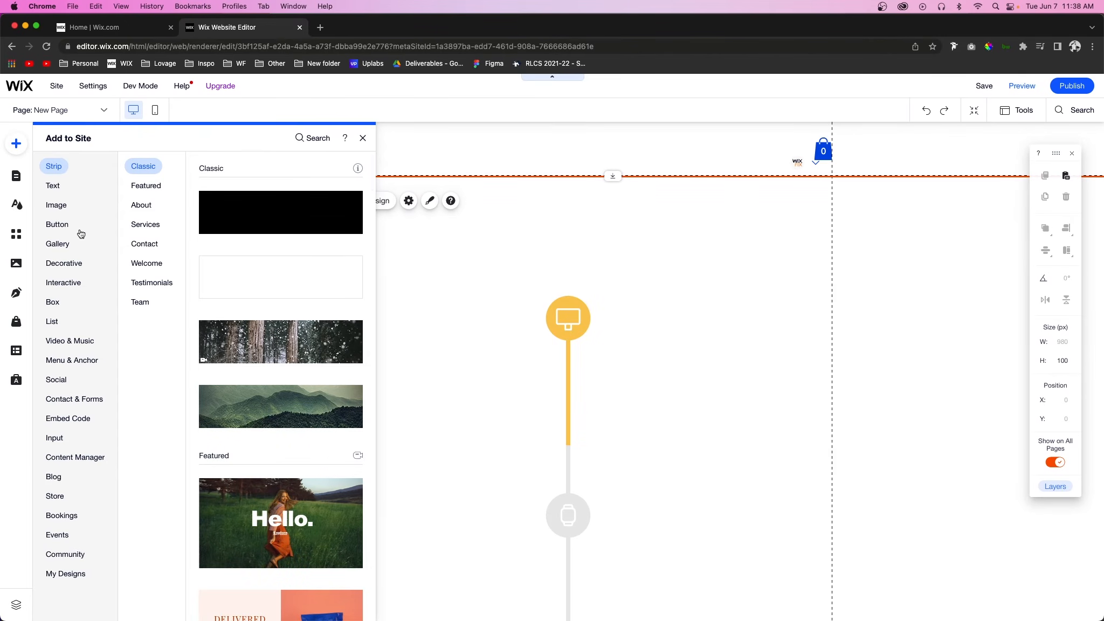
drag(274, 523, 592, 243)
scroll(709, 249, down, 11)
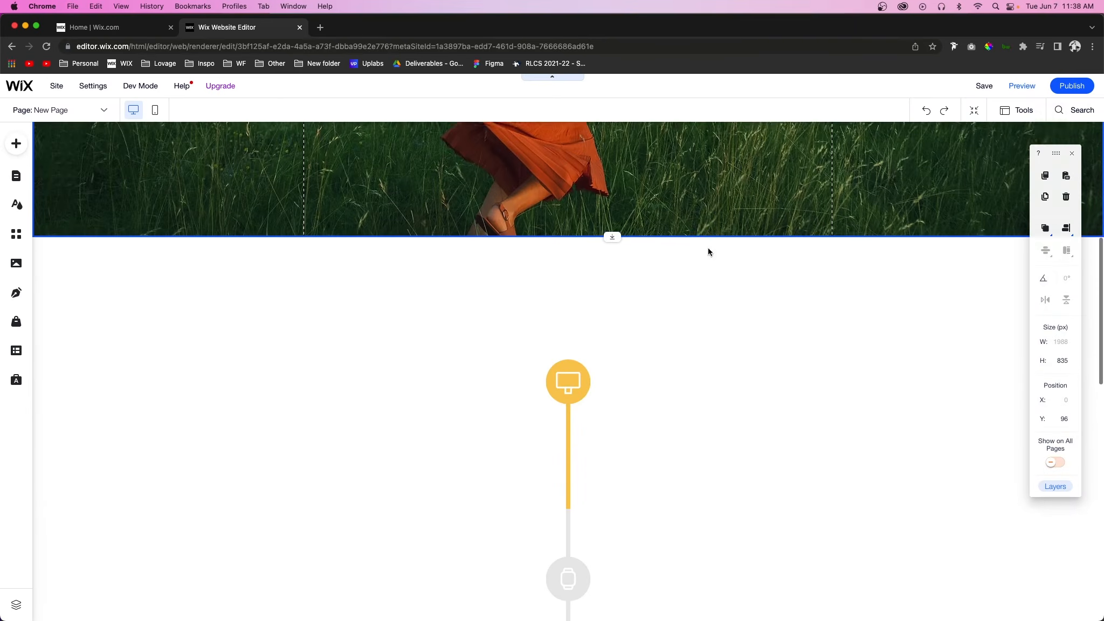
scroll(709, 249, up, 7)
scroll(709, 249, up, 3)
- Add the featured "Reach Out" contact form strip directly below the timeline strips
scroll(709, 249, down, 10)
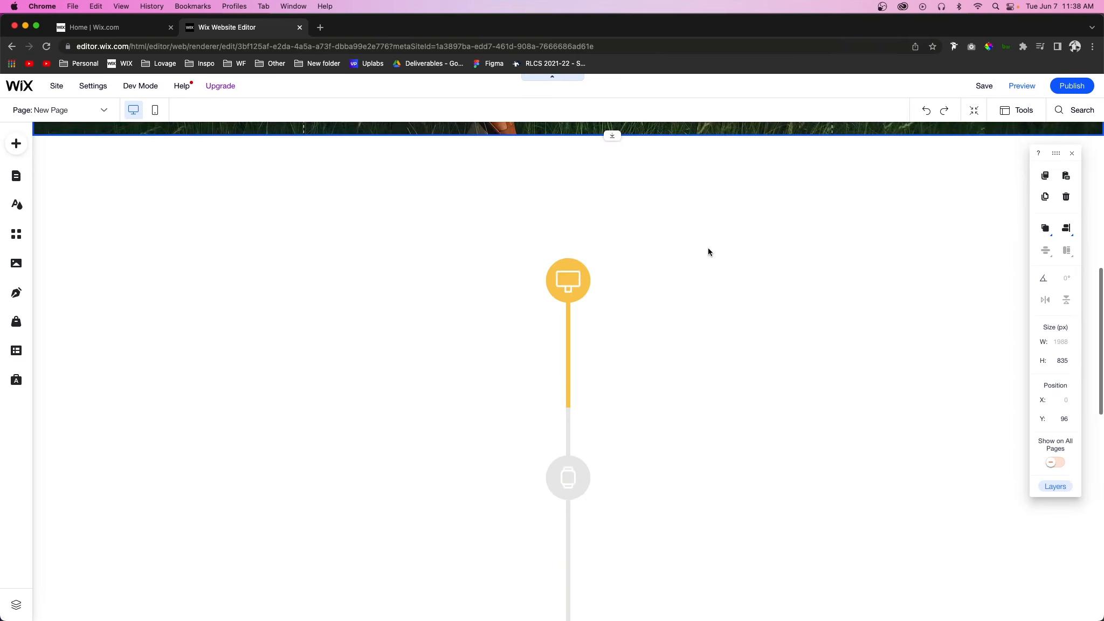
click(17, 149)
scroll(309, 408, down, 8)
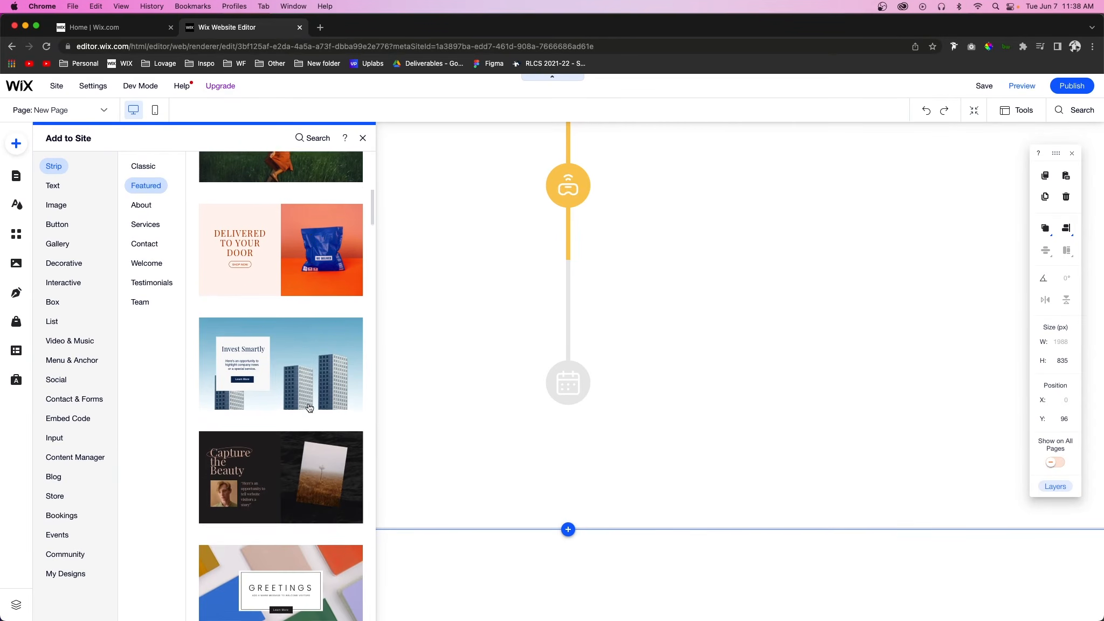
scroll(281, 354, down, 8)
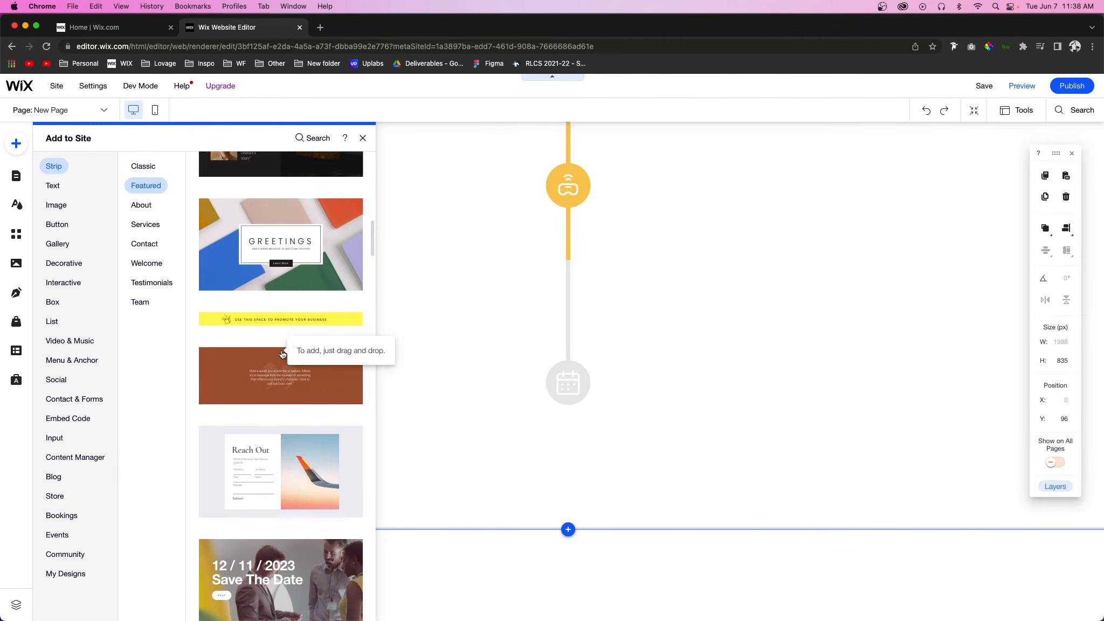
drag(281, 354, 586, 530)
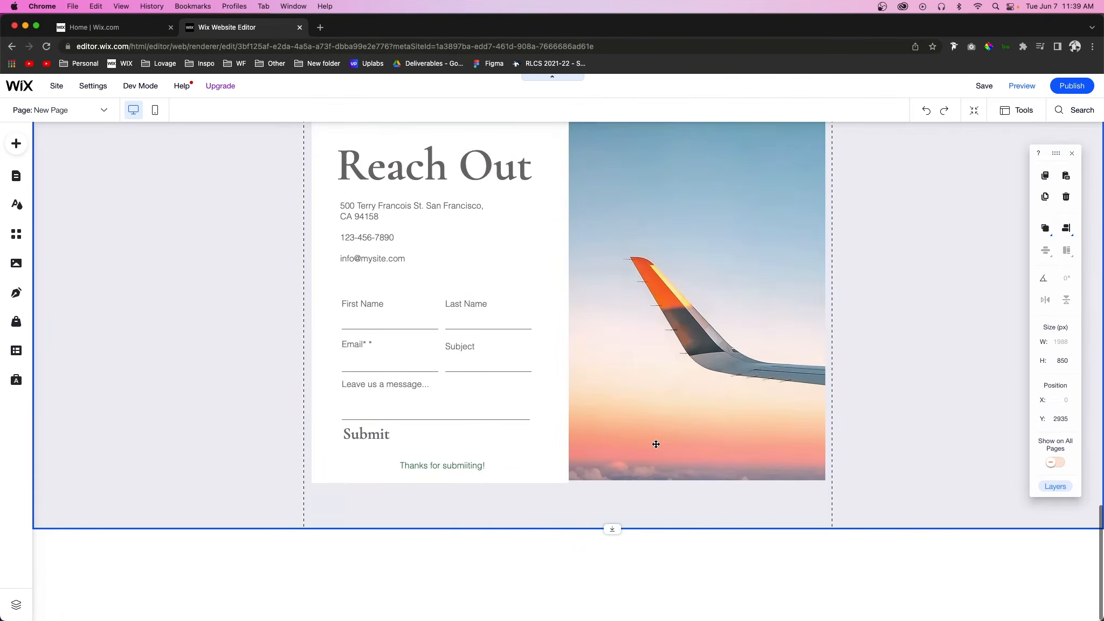
- Paste the copied Lorem Ipsum text group into the timeline and place it left of the monitor icon at X 64, Y 1198
scroll(656, 444, up, 20)
click(592, 247)
scroll(592, 247, up, 1)
right_click(381, 285)
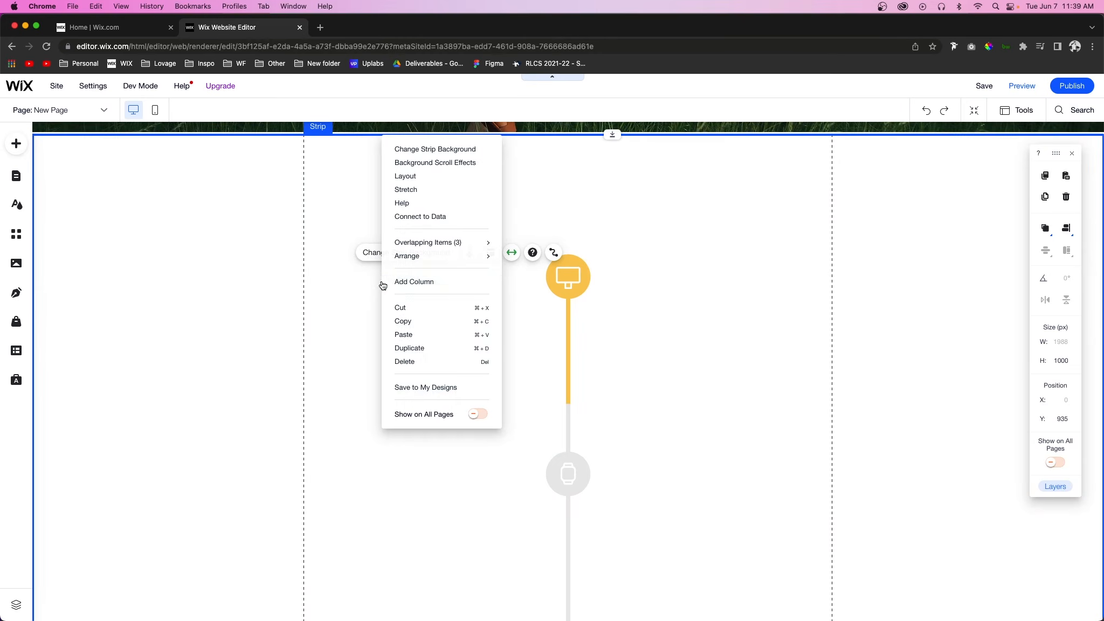
click(422, 335)
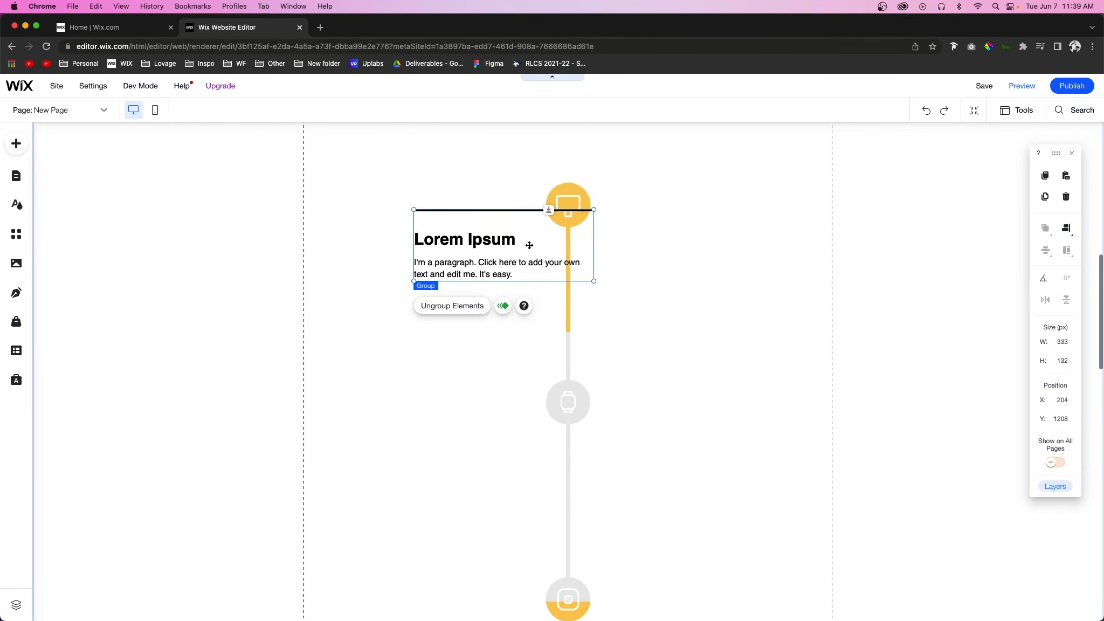
scroll(530, 245, up, 3)
drag(471, 369, 423, 371)
key(shift+Left)
key(shift+Left)
key(shift+Left)
key(shift+Left)
key(shift+Left)
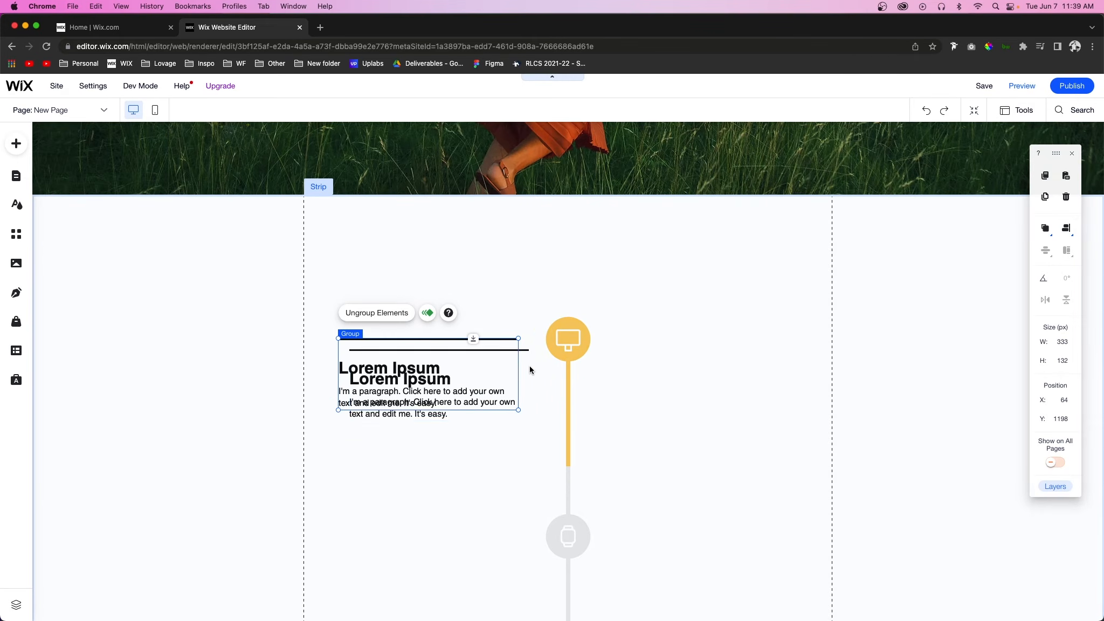
- Duplicate the Lorem Ipsum text group and place the copy right of the watch icon at X 583, Y 1567
drag(409, 373, 662, 570)
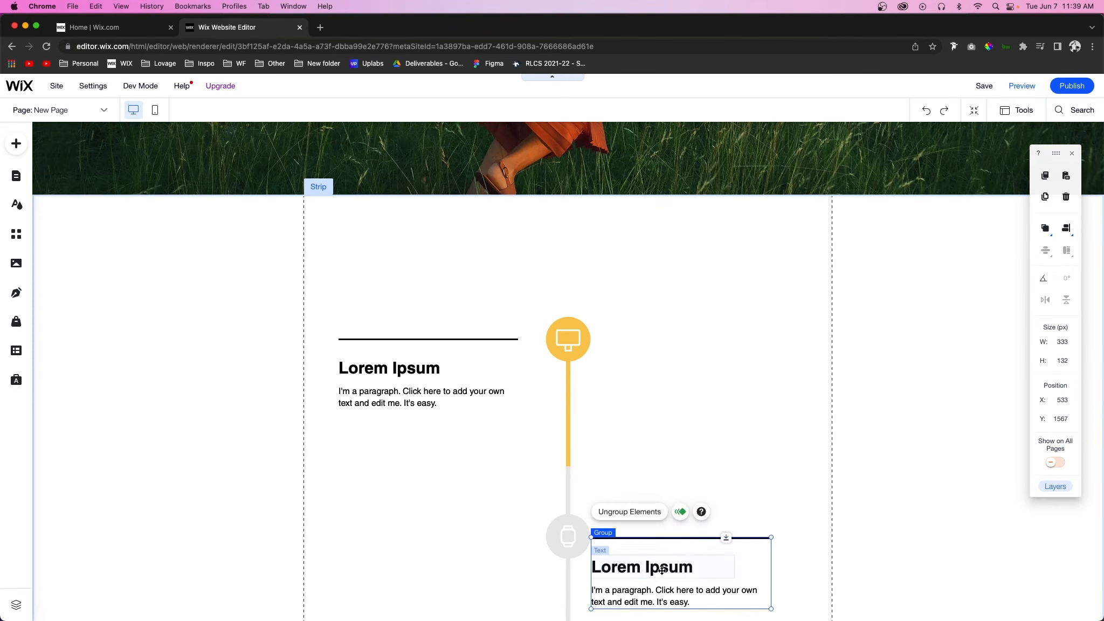
key(shift+Right)
key(shift+Right)
key(shift+Right)
key(shift+Right)
key(shift+Right)
- Duplicate the watch icon's text group and place the copy left of the third timeline icon at X 65, Y 1935
scroll(660, 571, down, 5)
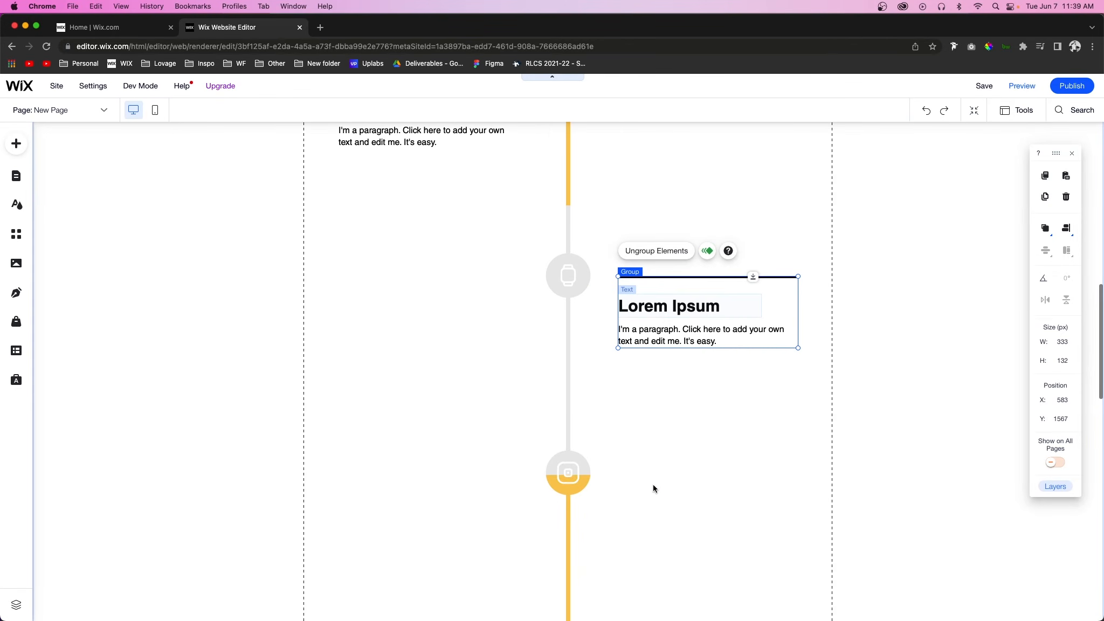
drag(677, 311, 426, 508)
key(shift+Left)
key(shift+Left)
- Duplicate the third text group and place the copy right of the VR headset icon at X 582, Y 2298
scroll(425, 509, down, 5)
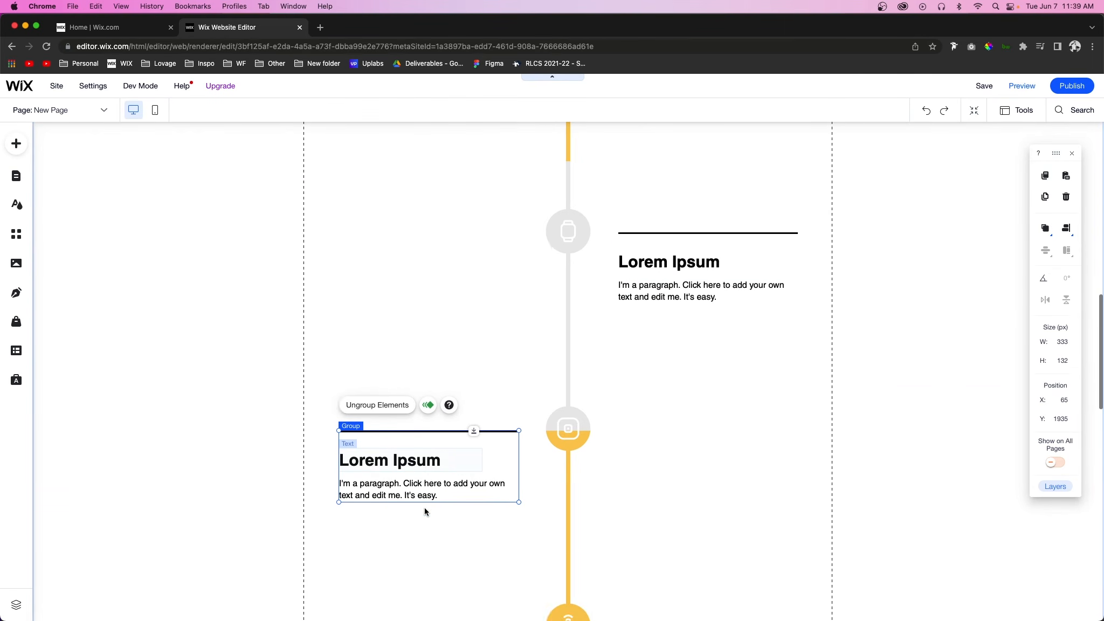
key(super+d)
drag(519, 268, 638, 417)
key(shift+Right)
key(shift+Right)
key(shift+Right)
key(shift+Right)
key(shift+Right)
- Duplicate the VR headset icon's text group and place the copy left of the calendar icon at X 66, Y 2663
scroll(636, 415, down, 3)
key(super+d)
drag(670, 234, 407, 422)
key(shift+Left)
key(shift+Left)
key(shift+Left)
key(shift+Left)
key(shift+Left)
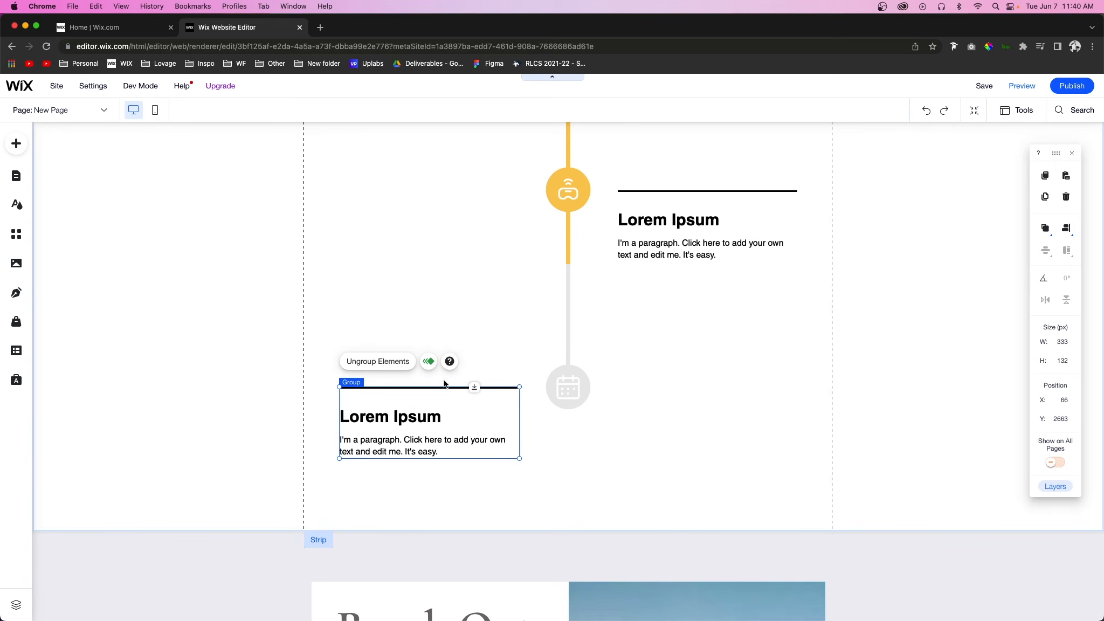
- Check the calendar text group's animation, and give the VR headset icon's text group the Float-In animation from the left
click(430, 362)
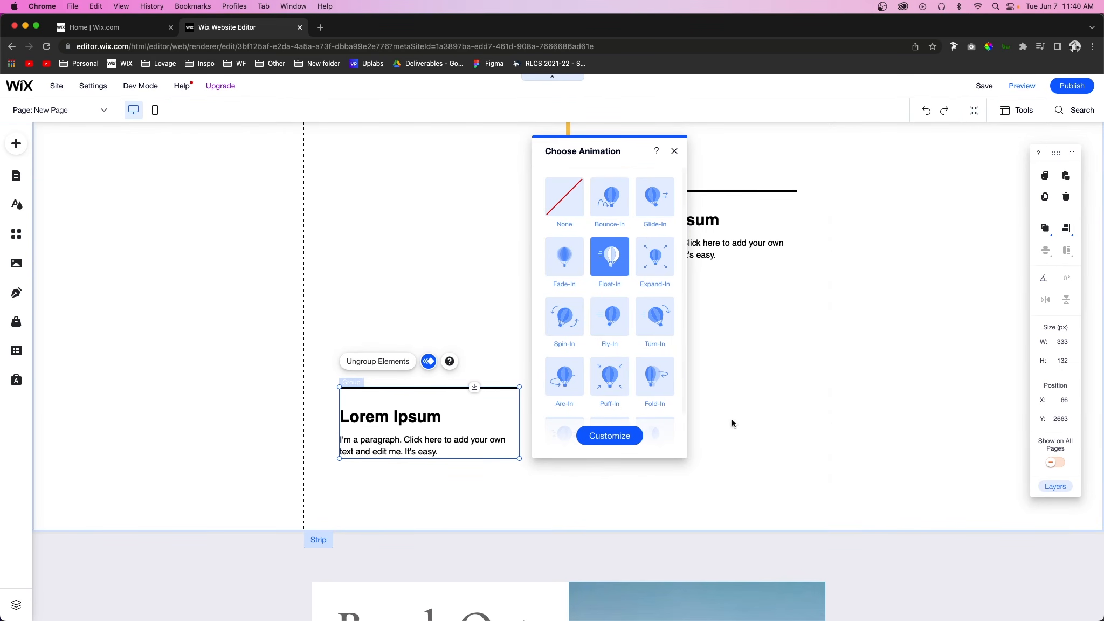
click(708, 216)
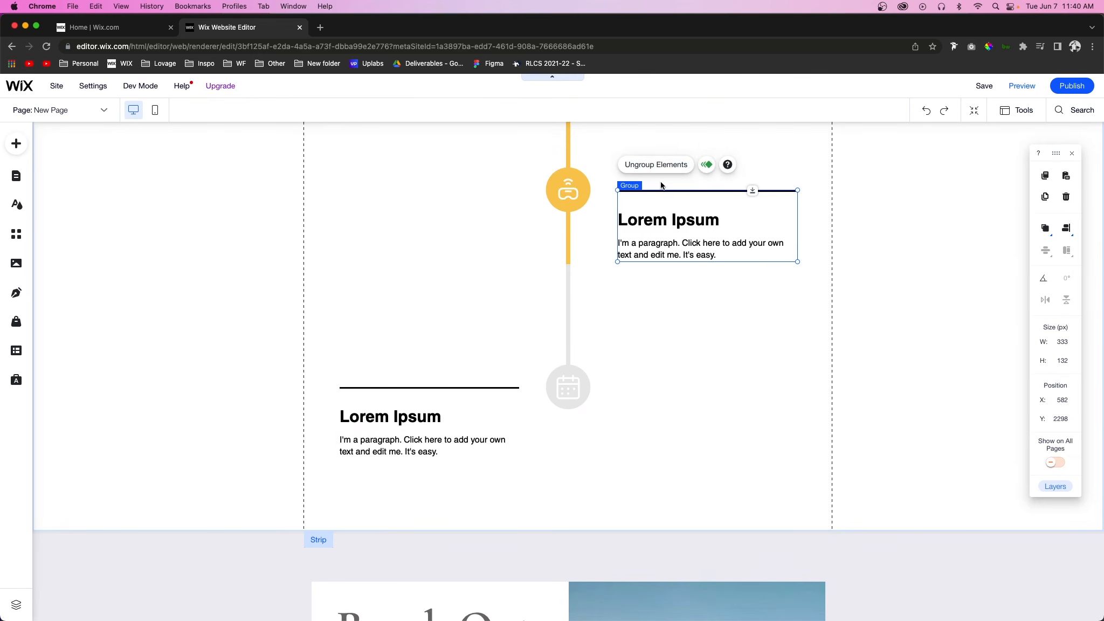
click(708, 165)
click(904, 332)
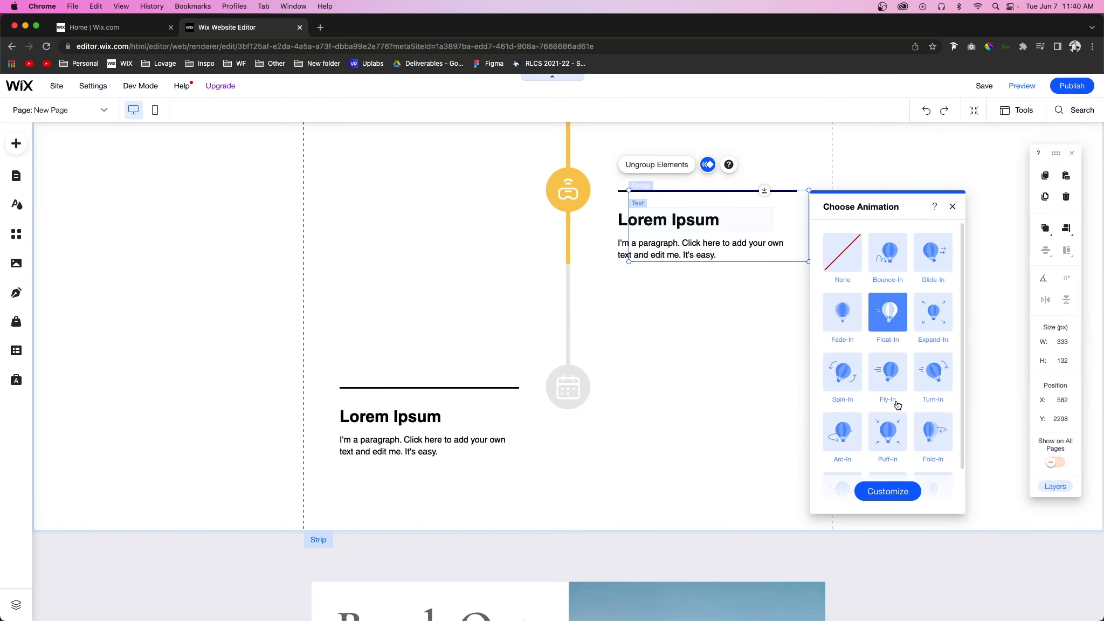
click(891, 492)
click(874, 291)
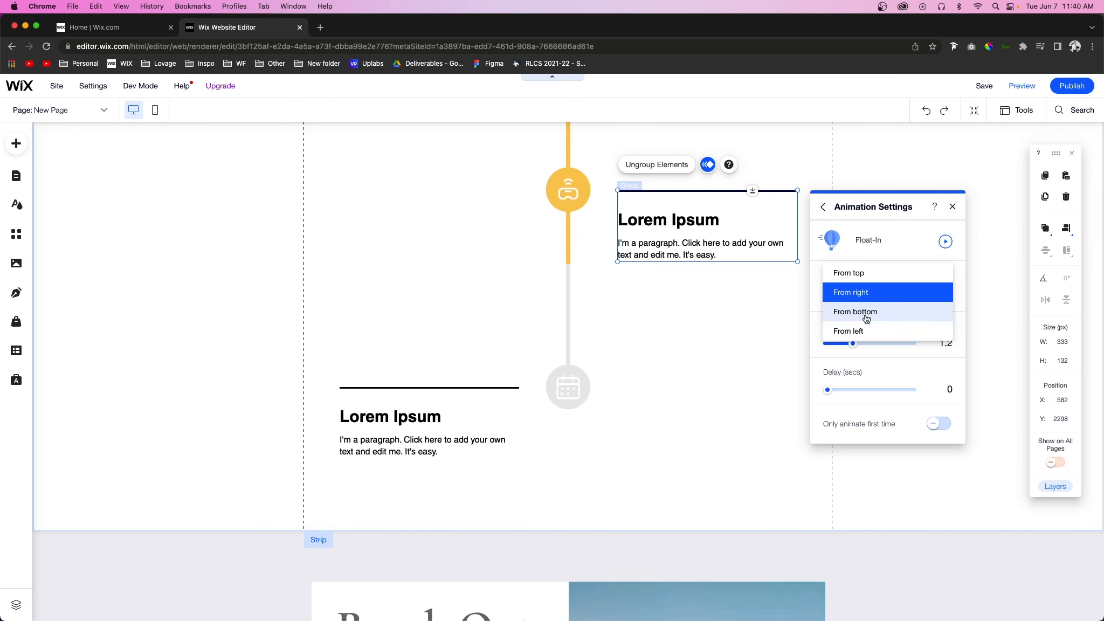
click(862, 332)
click(700, 327)
- Check which animation is applied to the text group beside the third timeline icon
scroll(700, 326, up, 4)
click(409, 274)
click(430, 208)
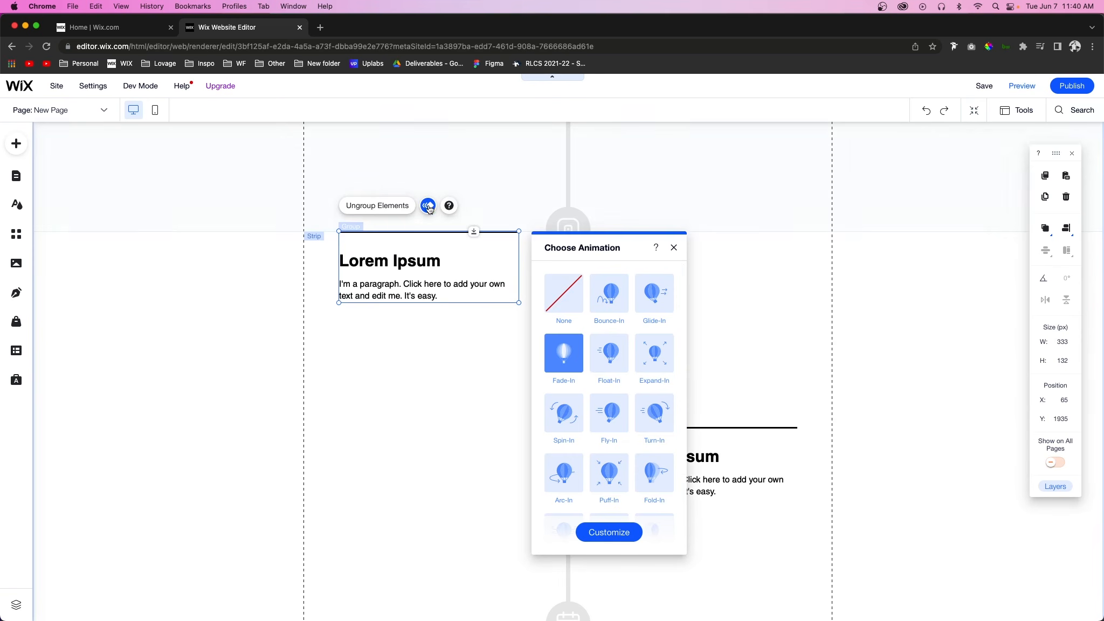
click(769, 303)
- Apply the Float-In animation to the text group beside the watch icon and customize its direction
scroll(769, 303, up, 5)
click(723, 361)
click(707, 309)
click(897, 273)
click(890, 436)
click(863, 236)
click(857, 234)
click(410, 178)
click(424, 230)
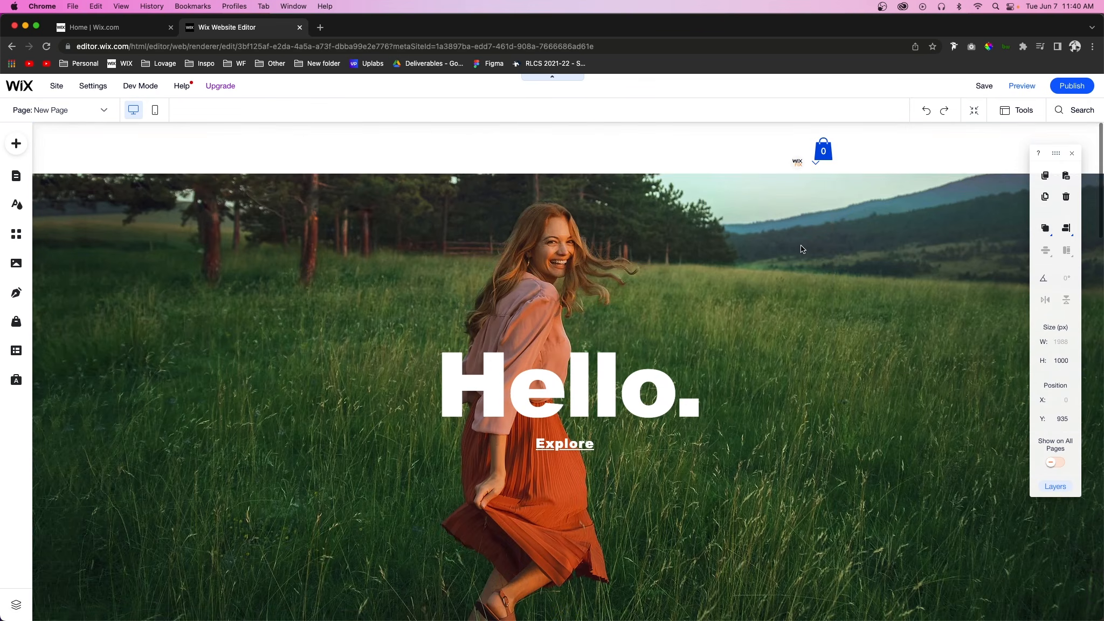
- Preview the page and scroll through it to check the timeline fill and the text group animations
click(1022, 87)
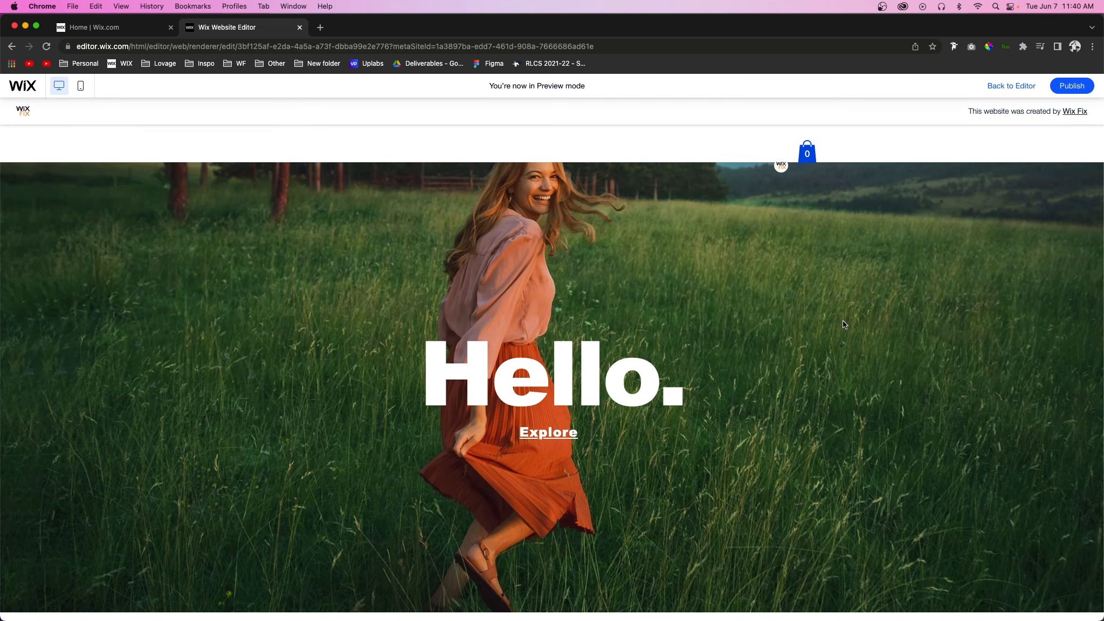
scroll(844, 322, down, 10)
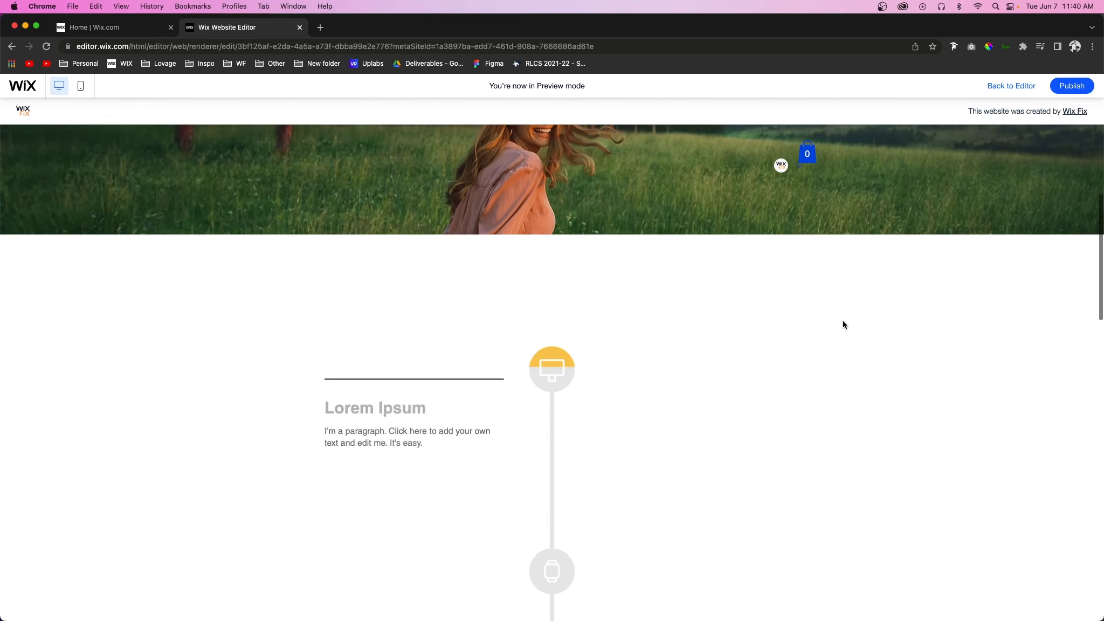
scroll(843, 321, down, 10)
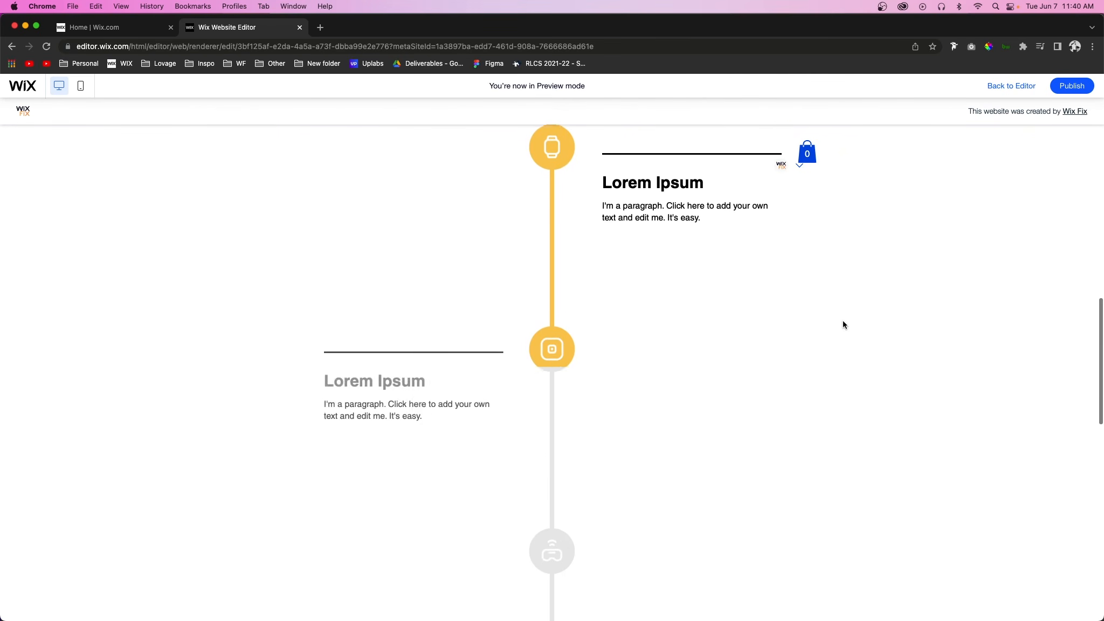
scroll(843, 324, down, 10)
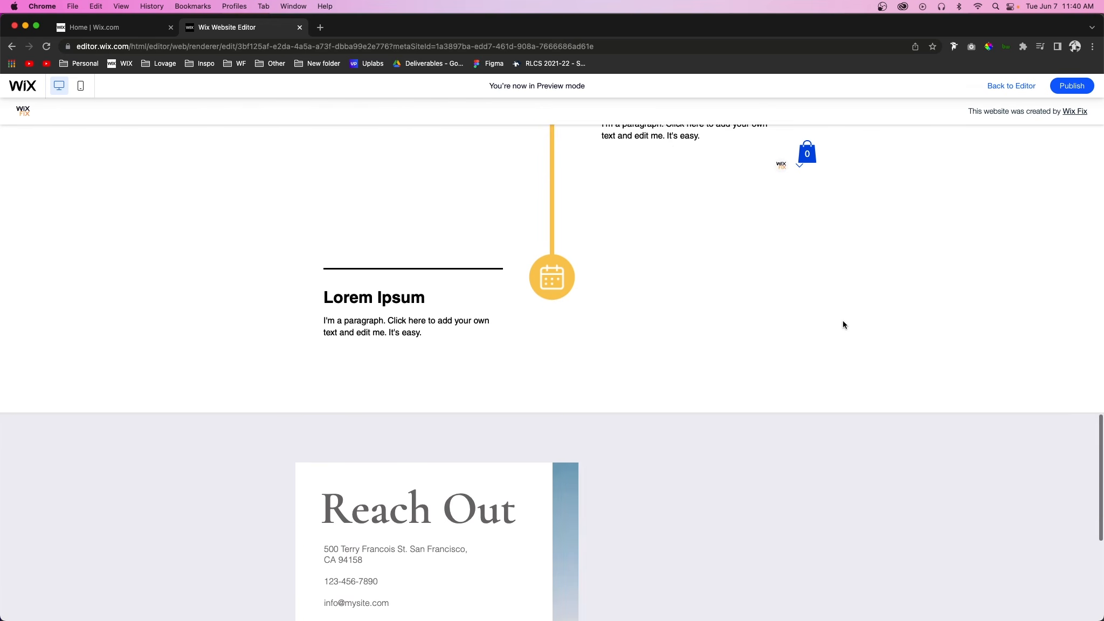
scroll(843, 322, down, 4)
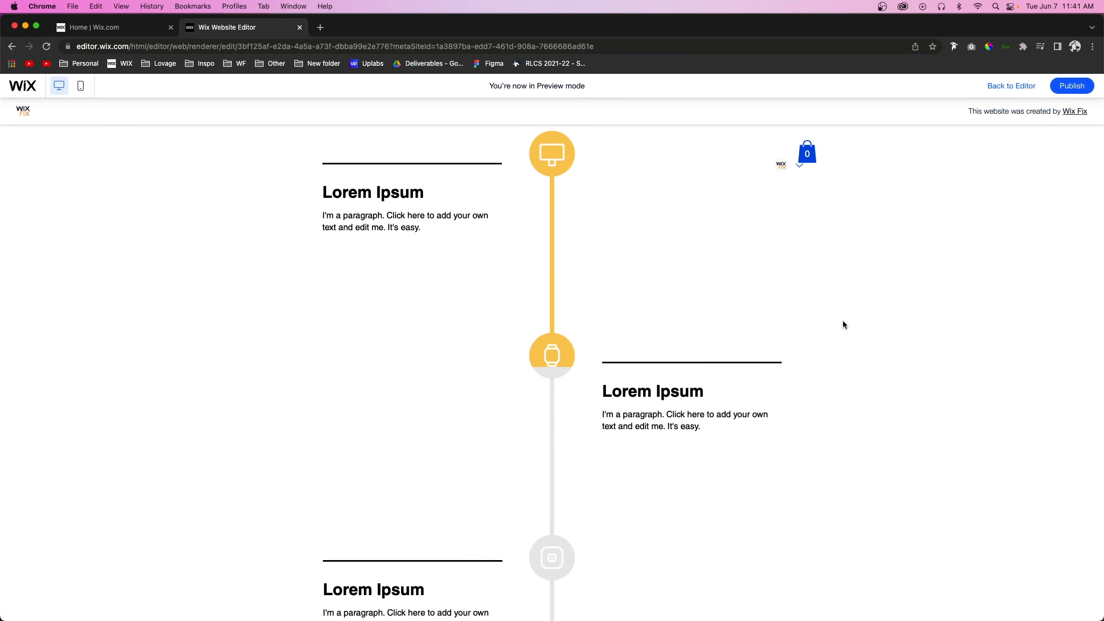
scroll(844, 325, down, 5)
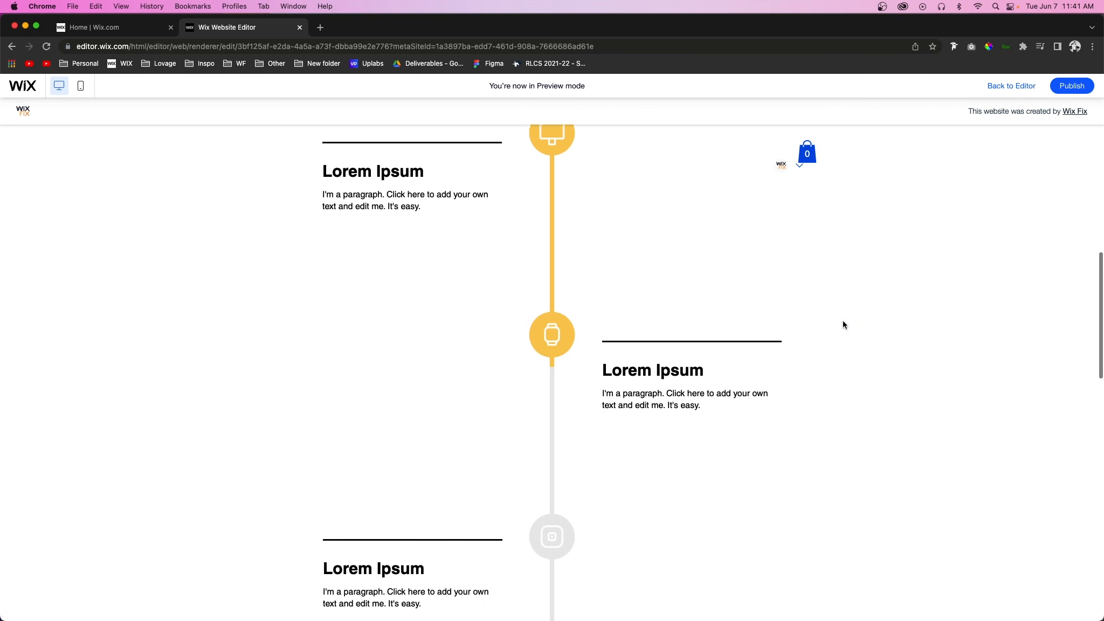
- Review the rest of the timeline down to the calendar icon, and replay the whole scroll effect from the page's hero section
scroll(843, 324, down, 6)
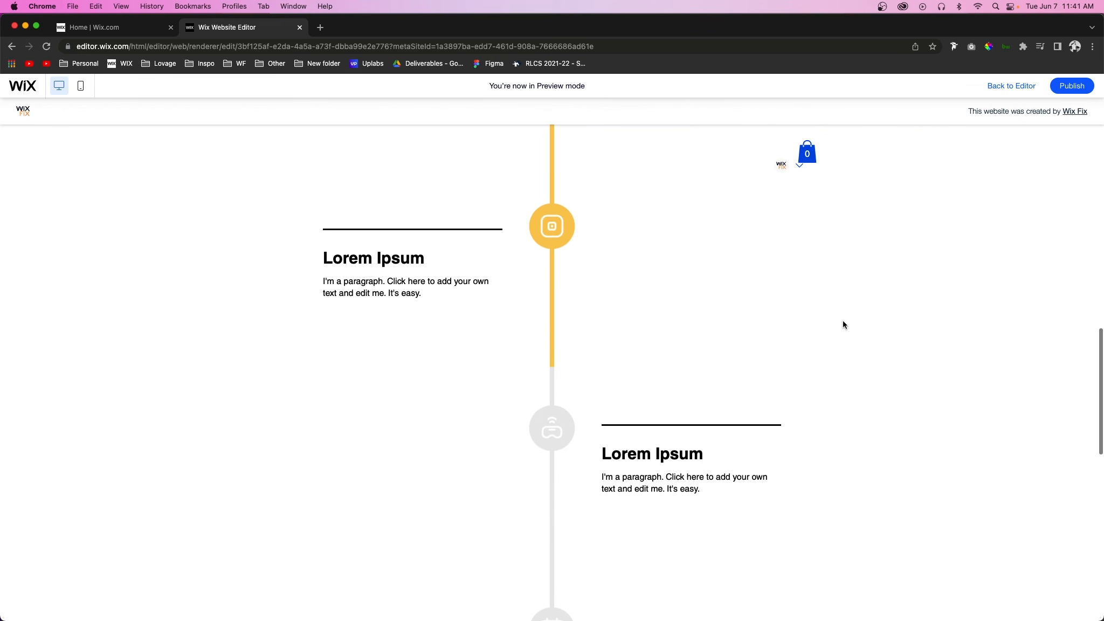
scroll(844, 324, down, 3)
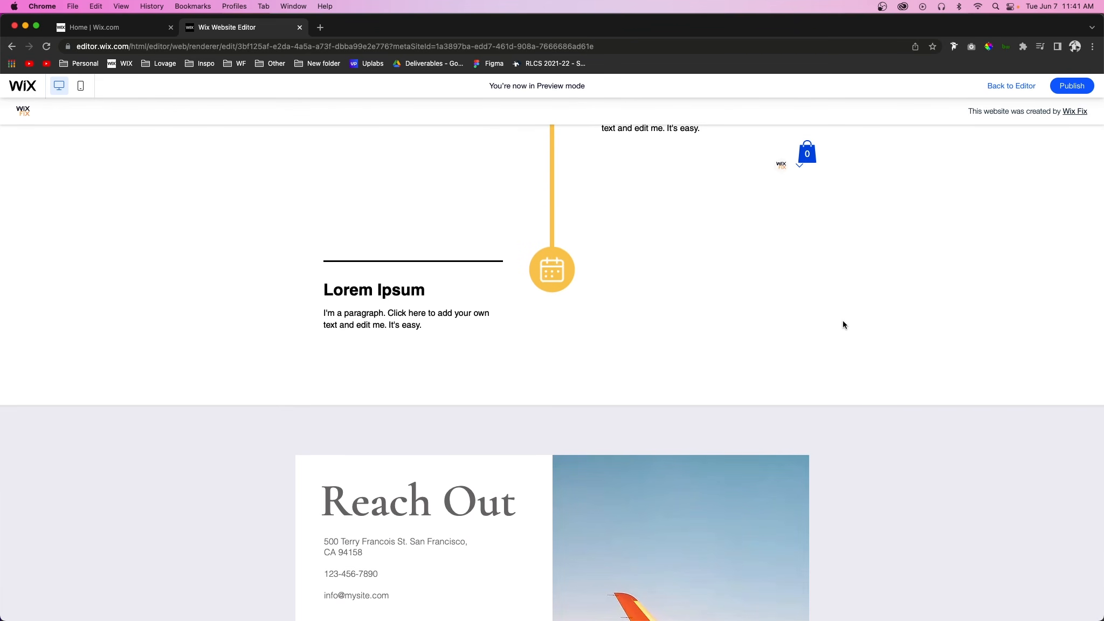
scroll(843, 324, up, 20)
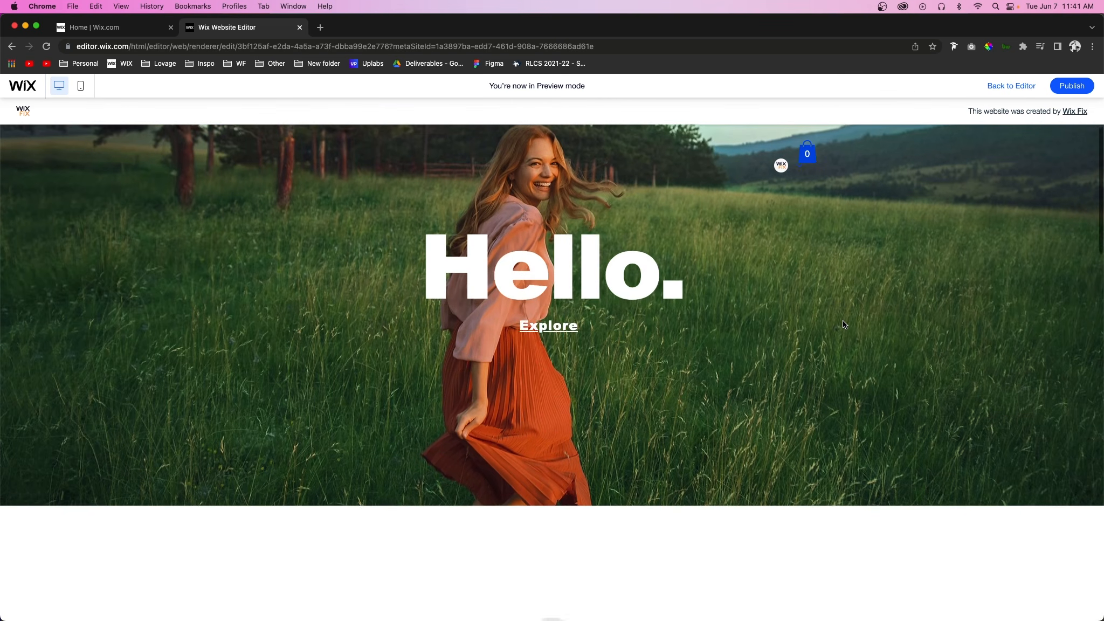
scroll(844, 324, down, 10)
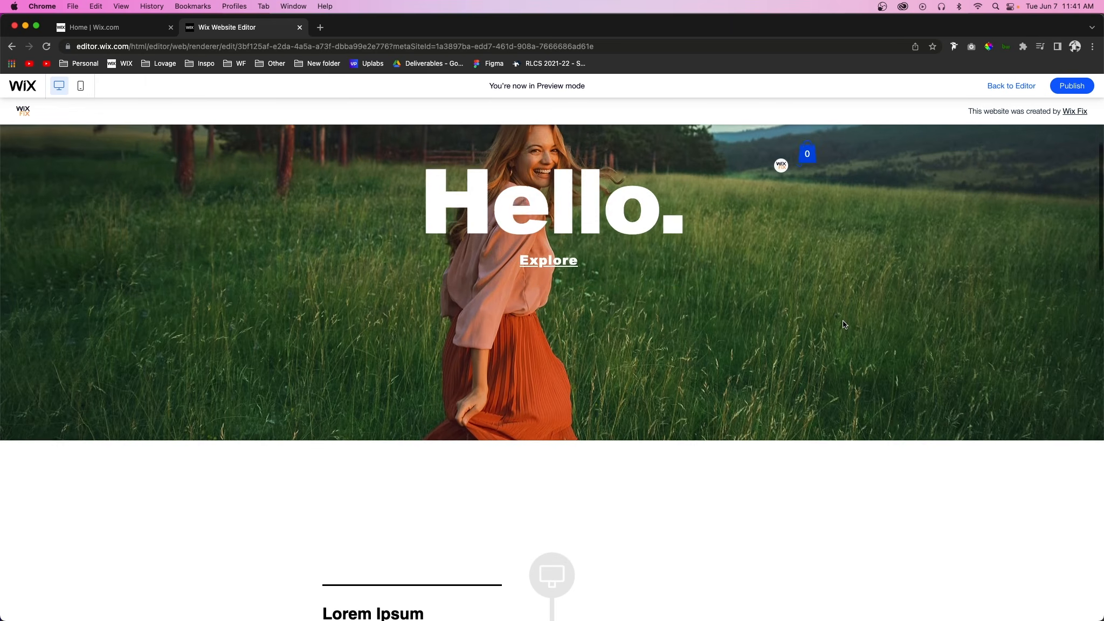
scroll(843, 324, down, 5)
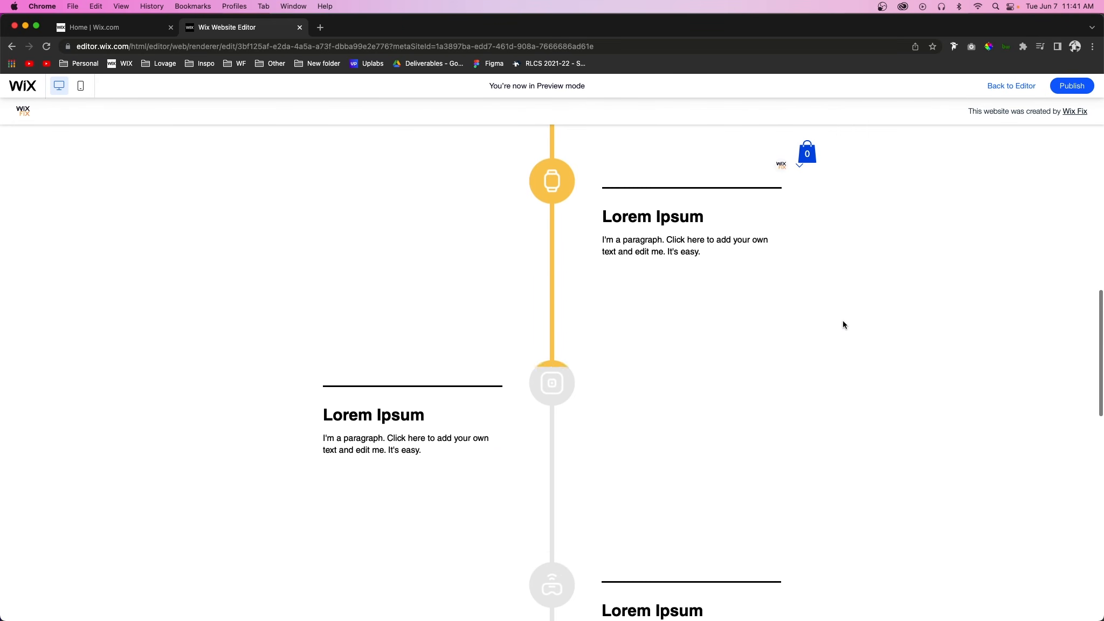
scroll(844, 324, down, 5)
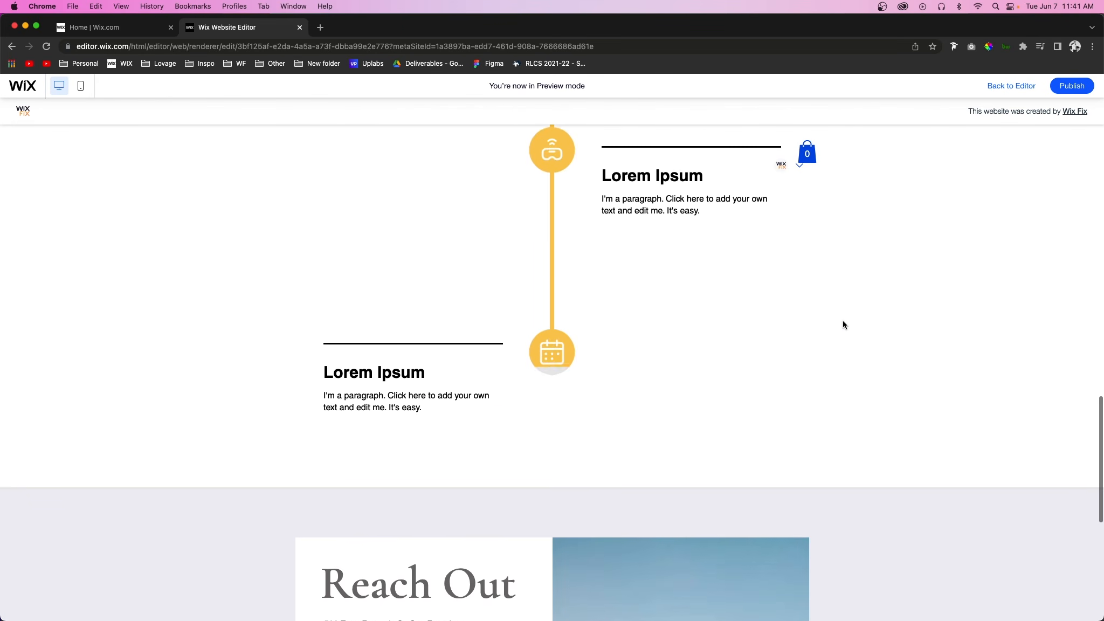
scroll(844, 324, down, 2)
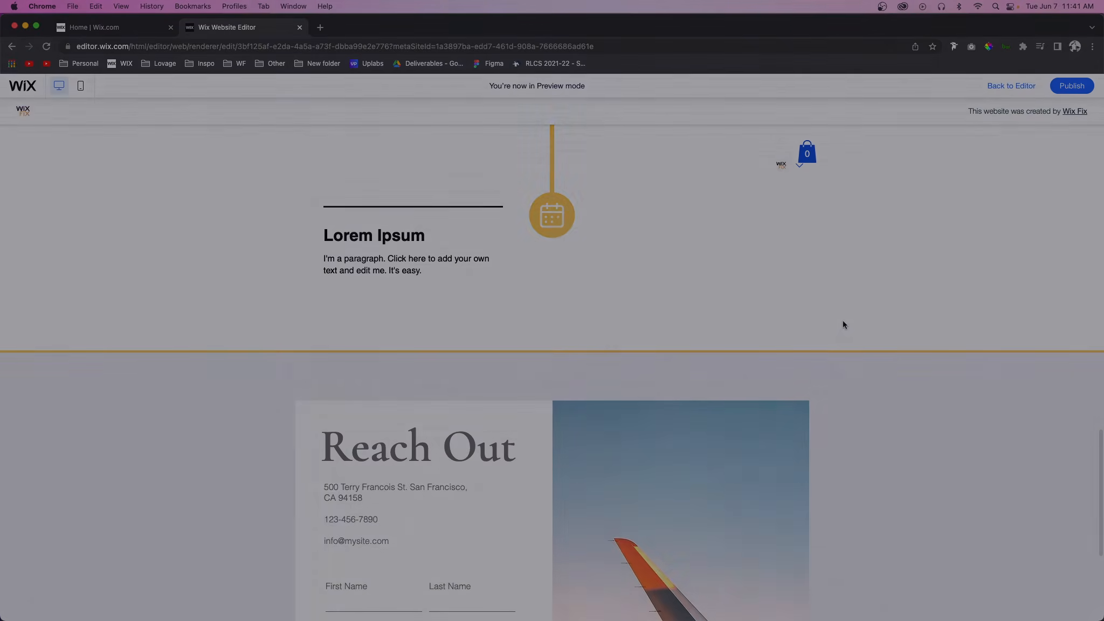